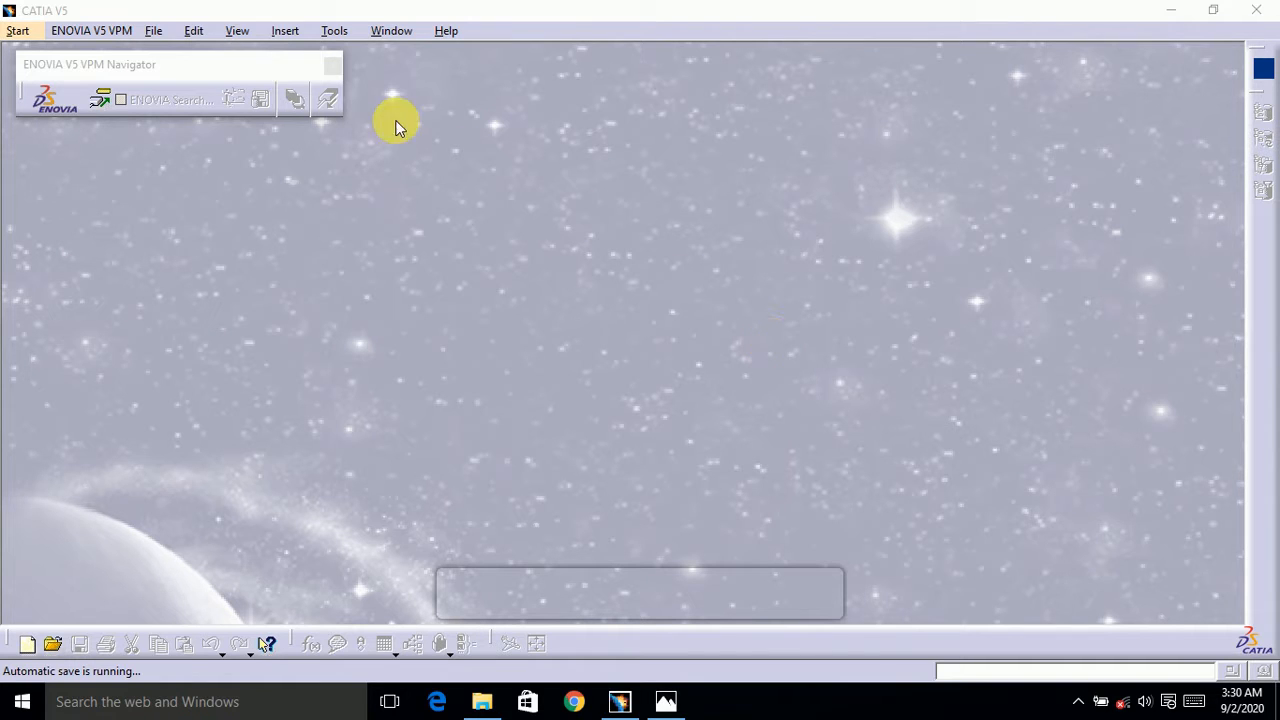
Create a new part in the Part Design workbench, keeping the default part name and hybrid design enabled
click(32, 32)
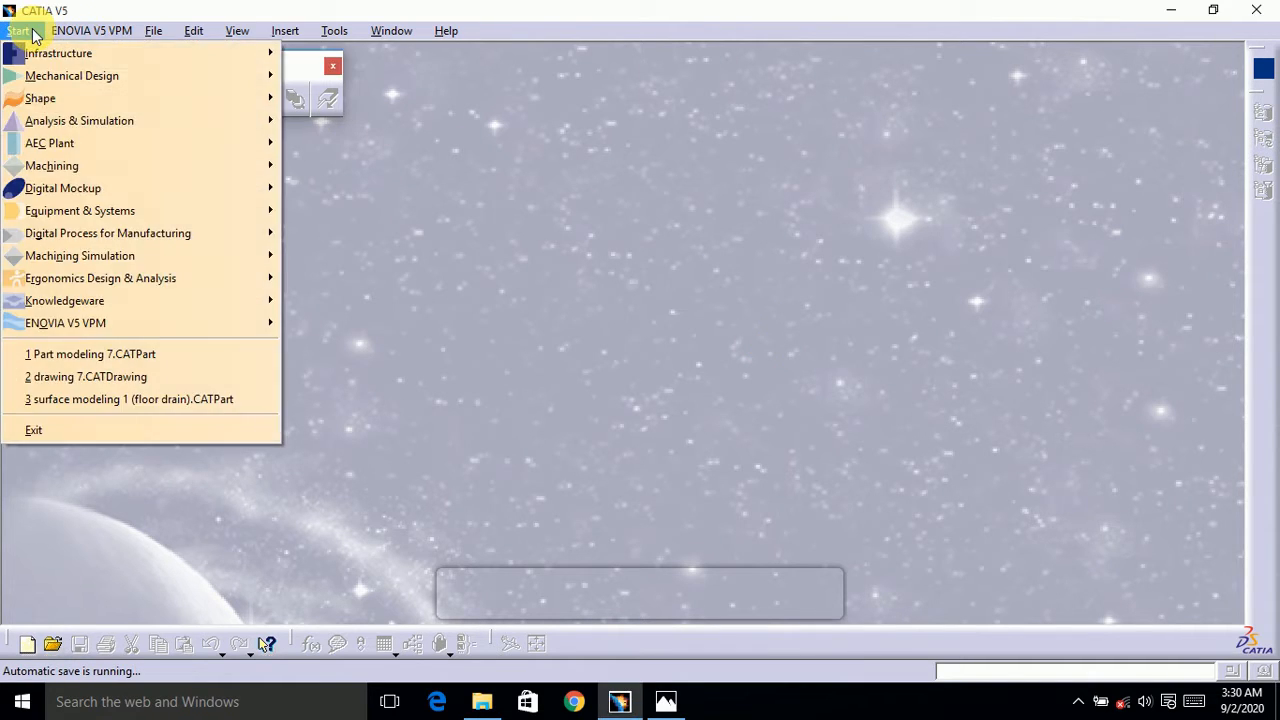
mouse_move(64, 80)
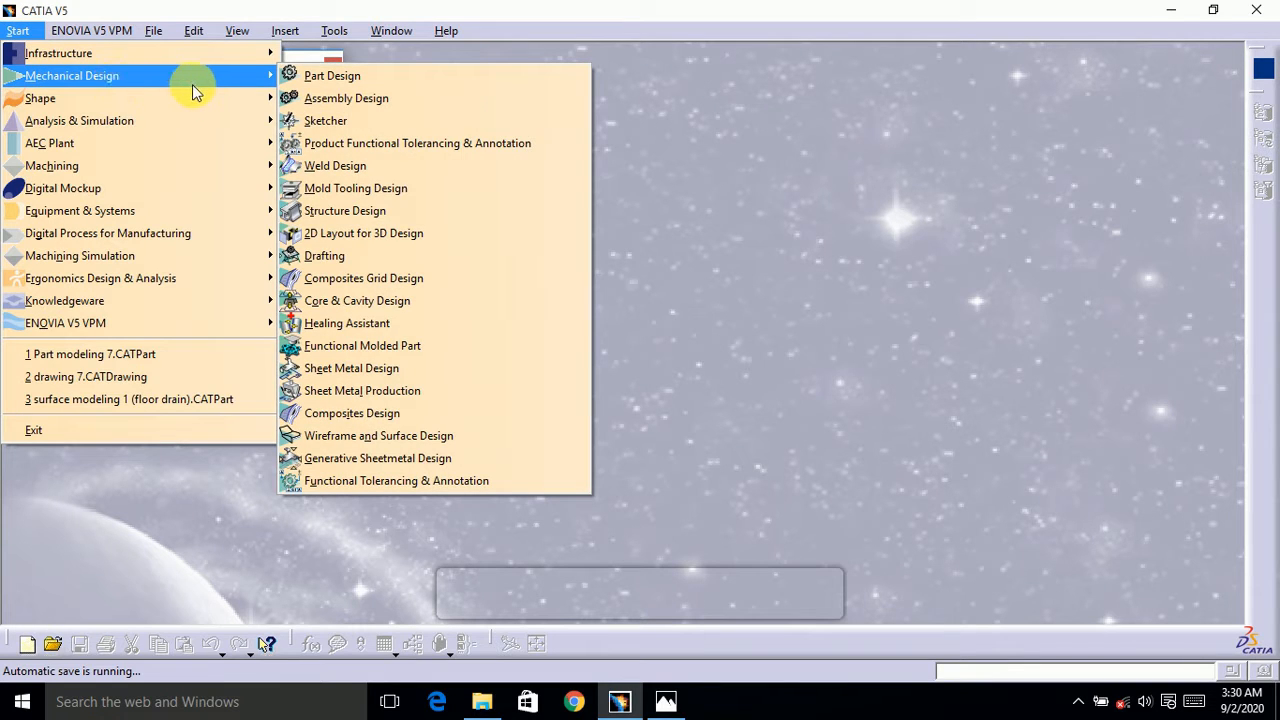
click(320, 78)
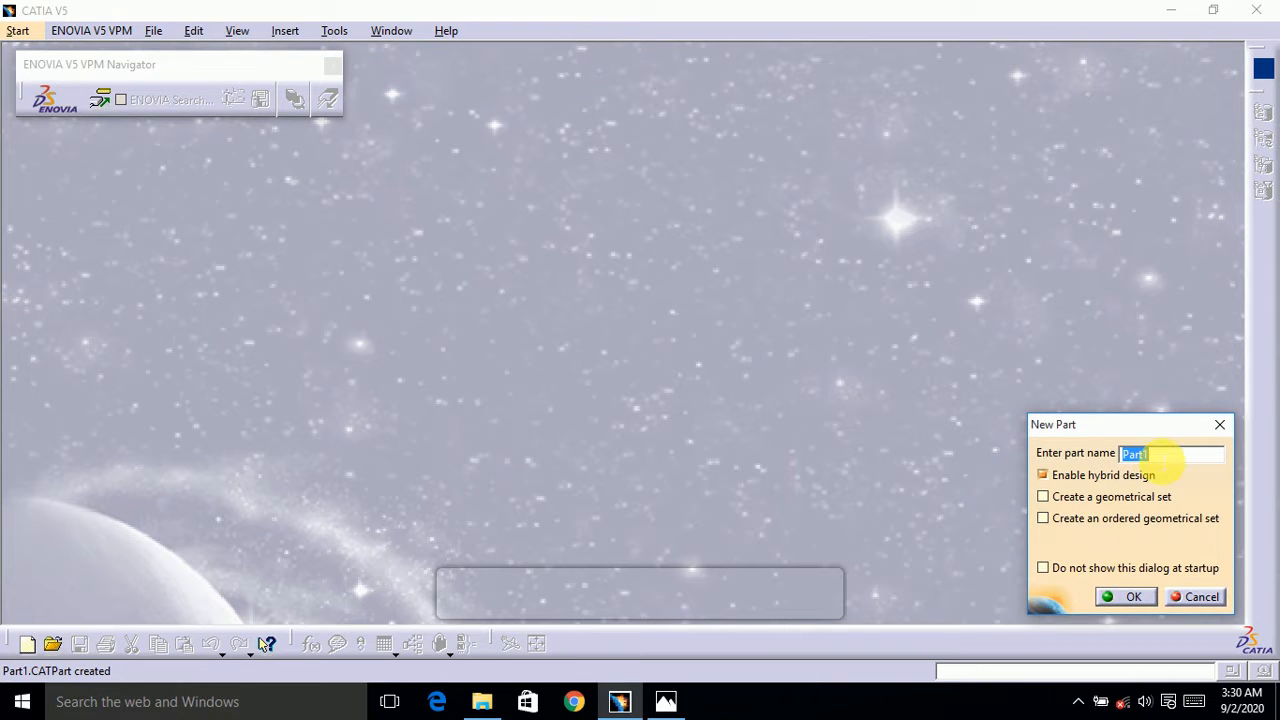
click(1146, 600)
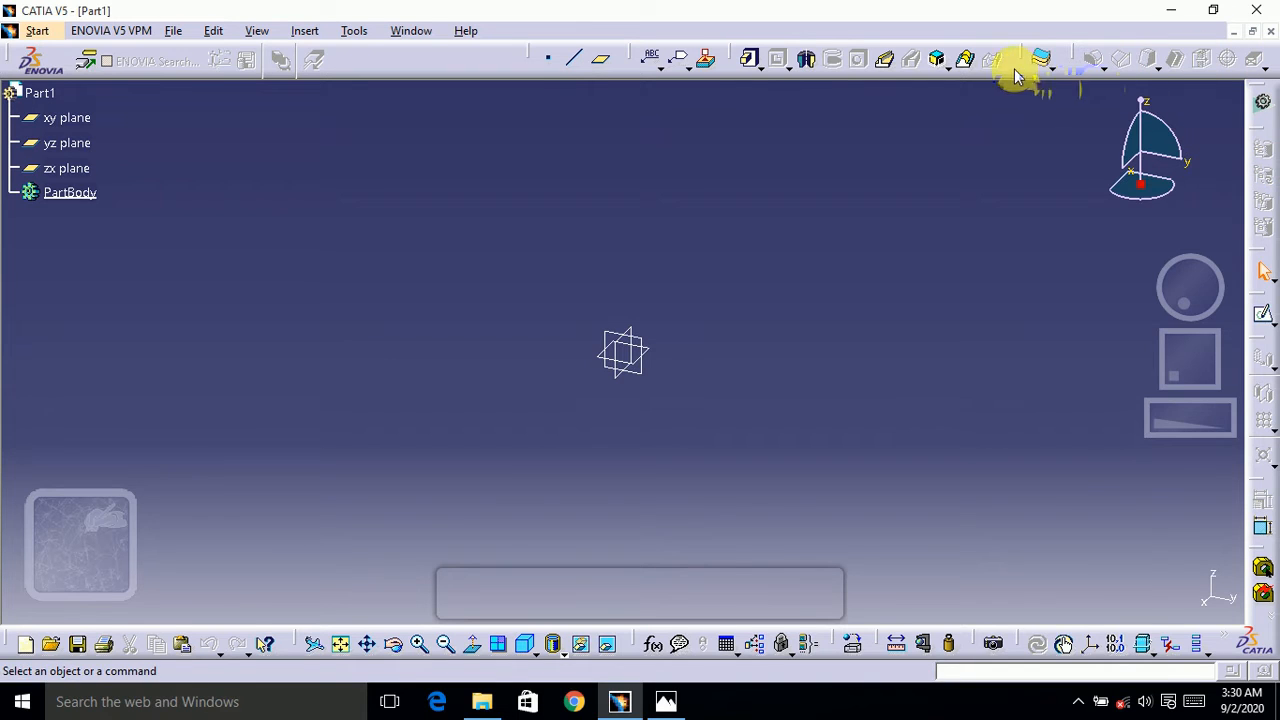
Float the Sketch-Based Features tools over the workspace and start a sketch on the xy plane
drag(741, 58, 743, 265)
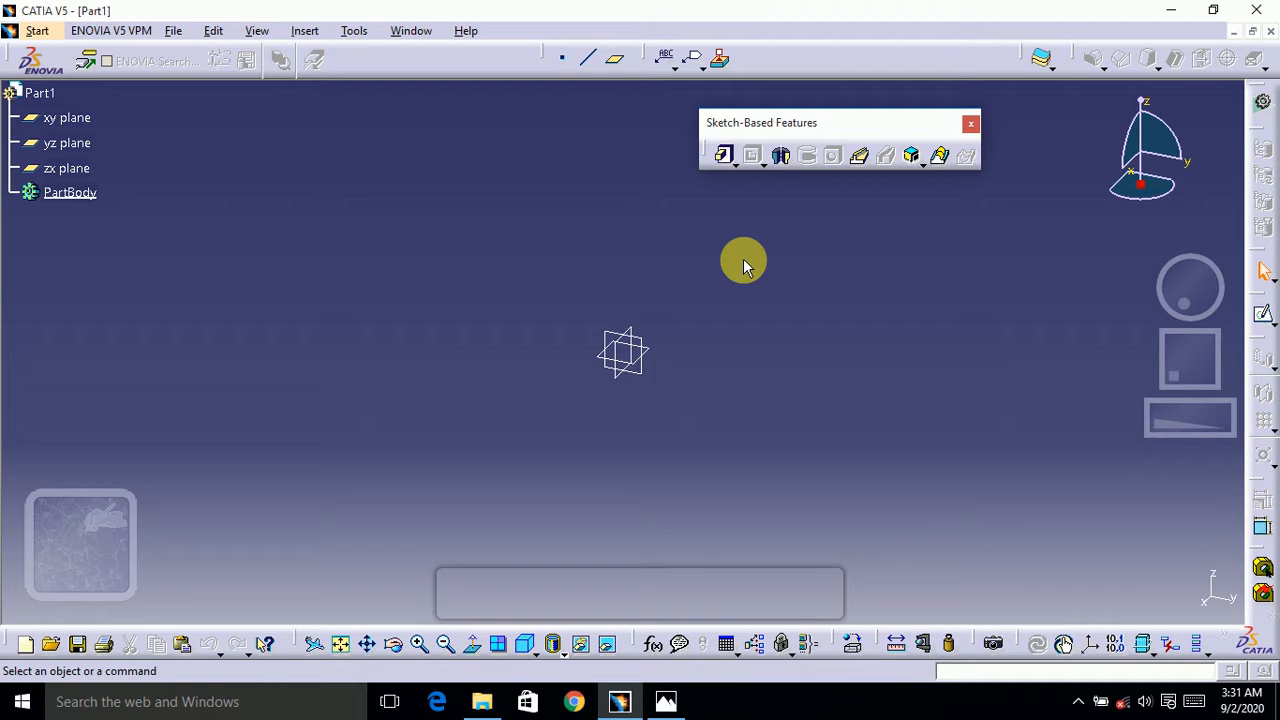
click(651, 352)
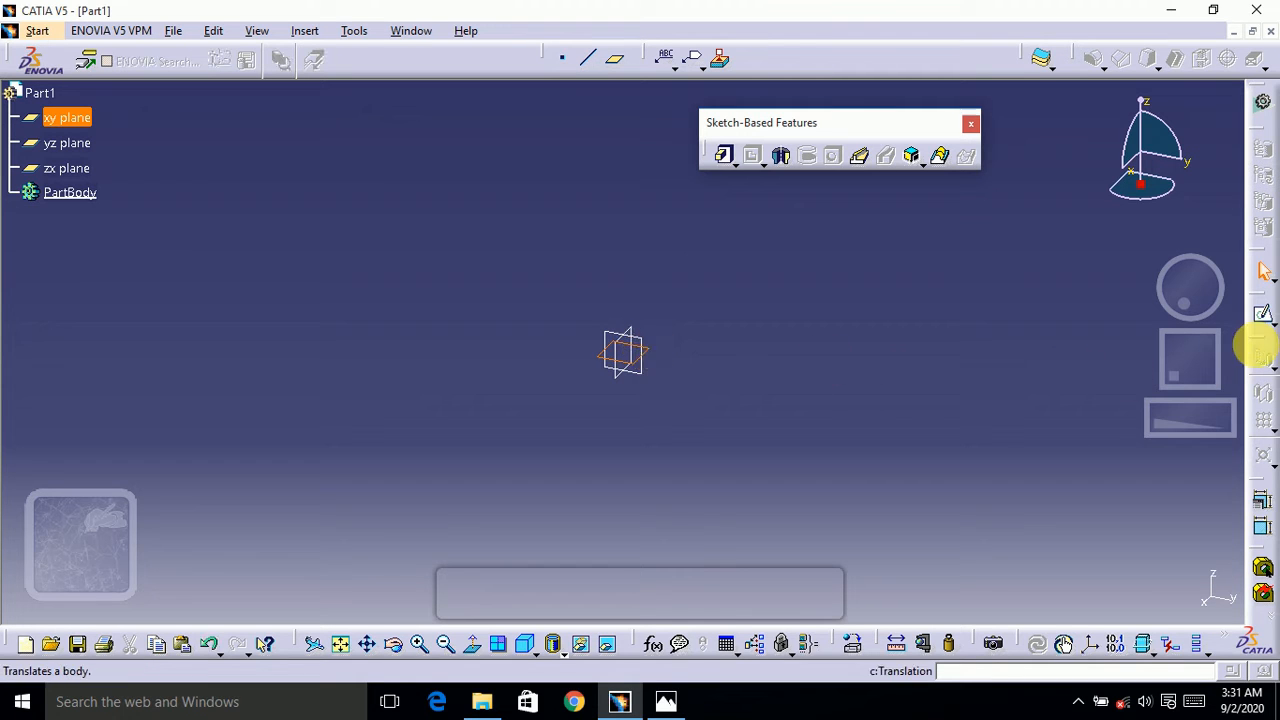
click(1264, 318)
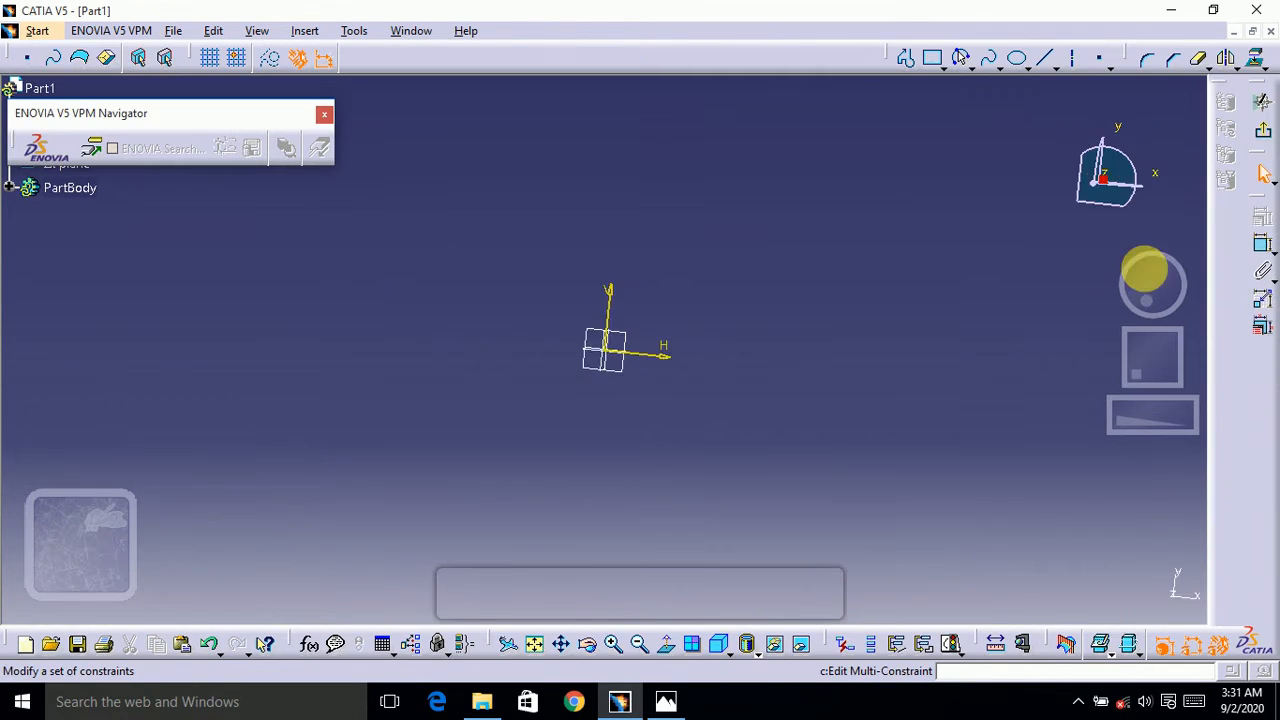
Sketch a centered rectangle about 146 mm wide and 98 mm high on the sketch origin
click(934, 60)
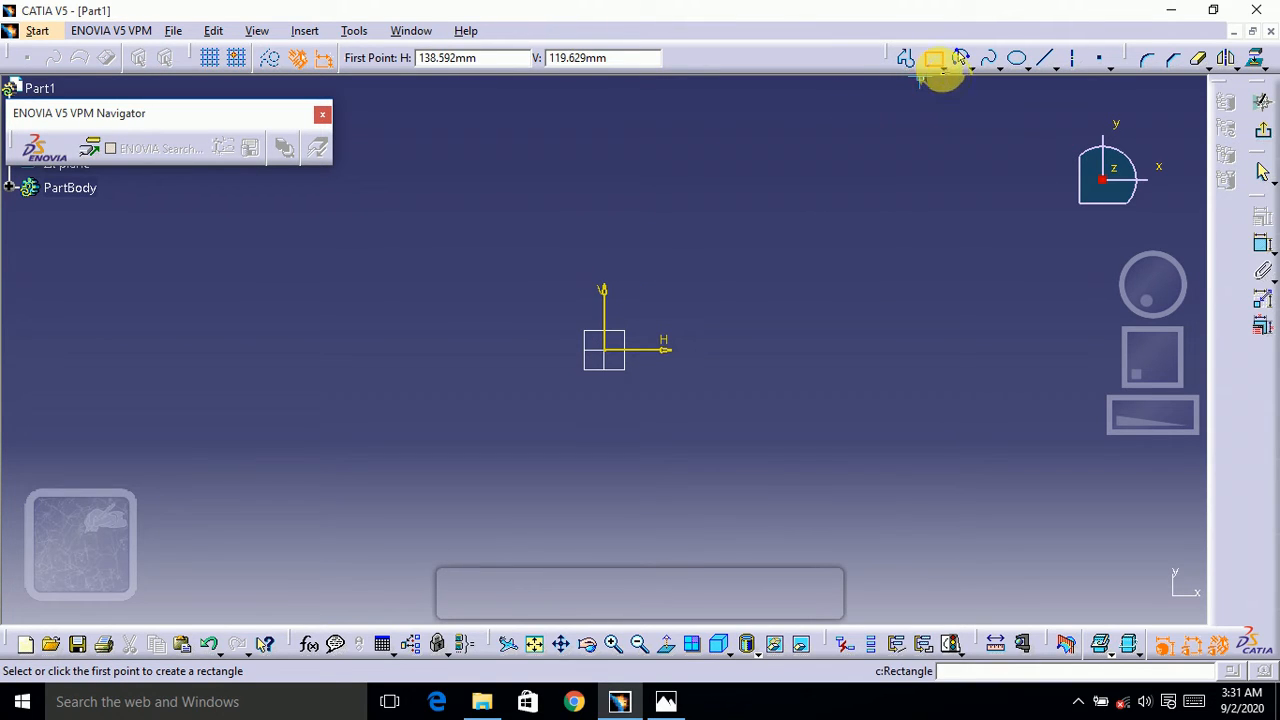
click(942, 70)
click(960, 280)
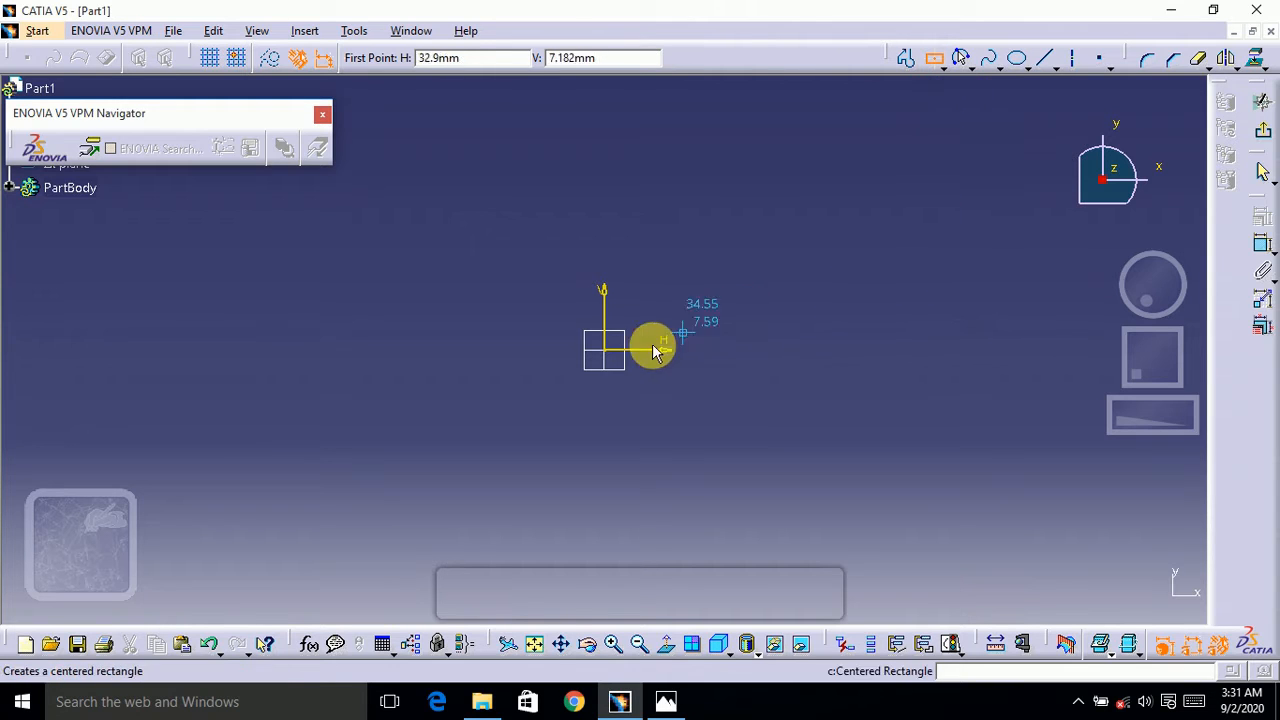
click(612, 357)
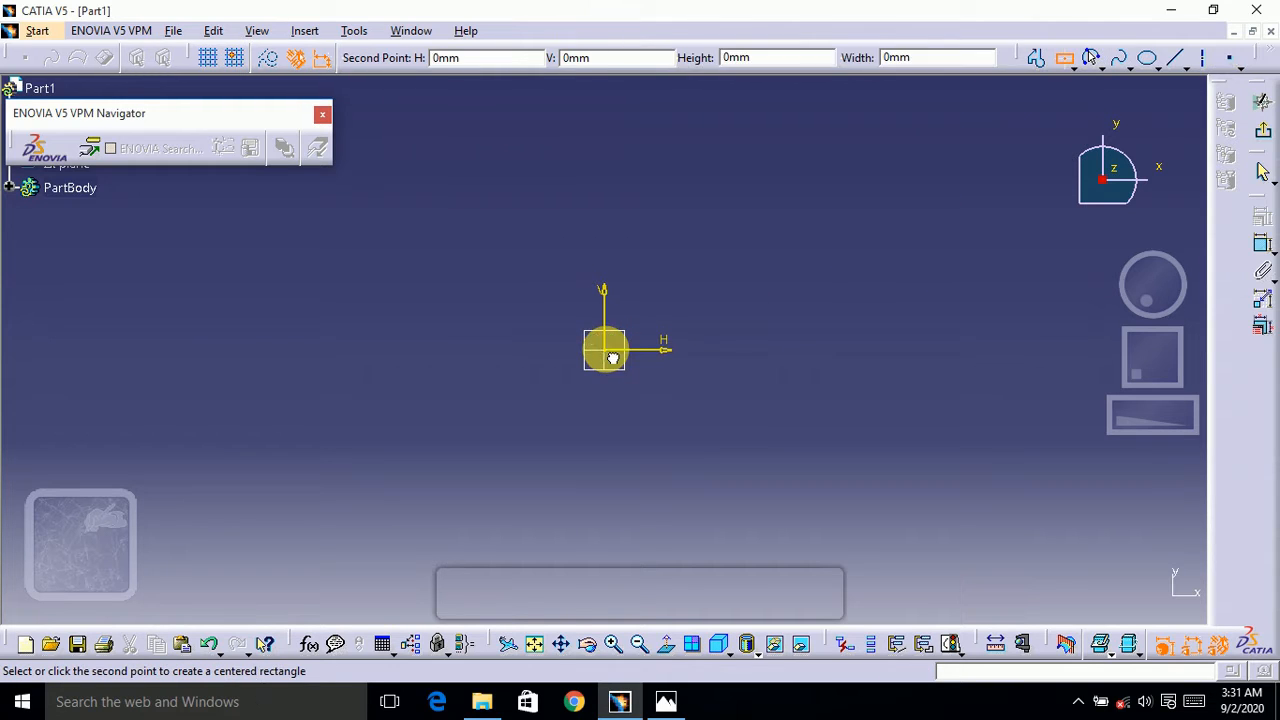
click(437, 238)
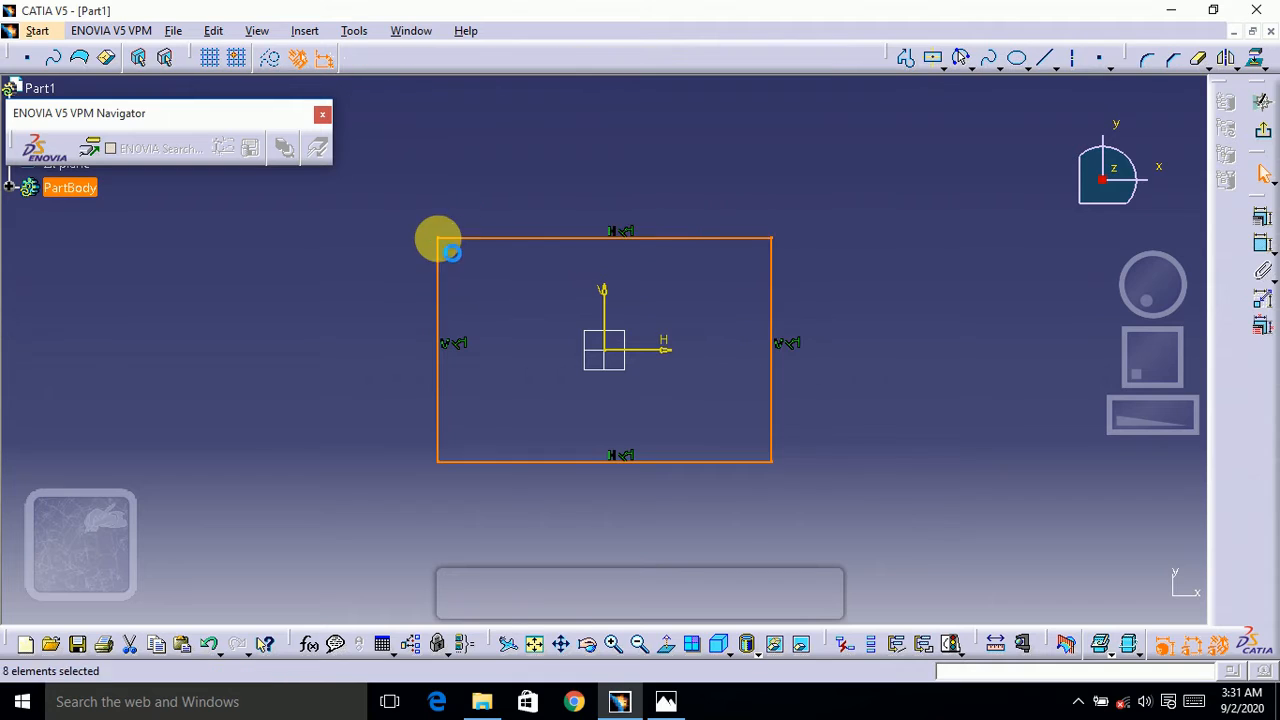
click(880, 263)
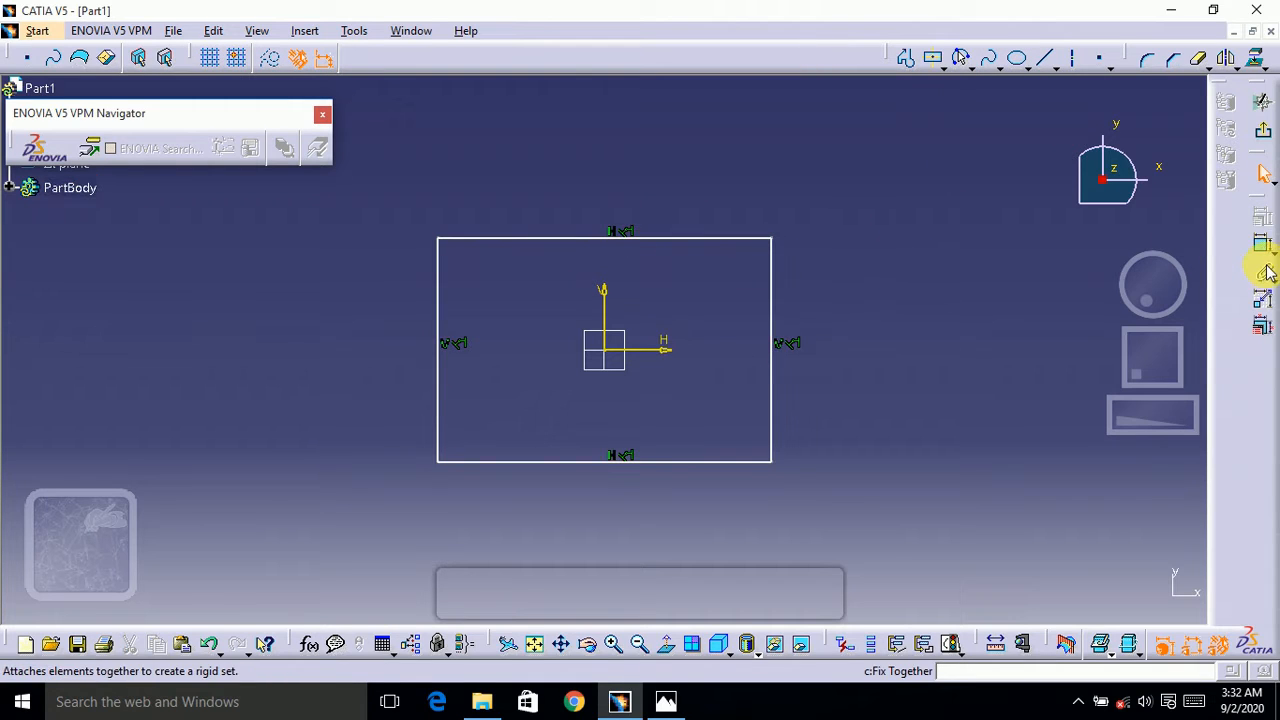
Dimension the rectangle's height and set it to 100 mm
click(1262, 245)
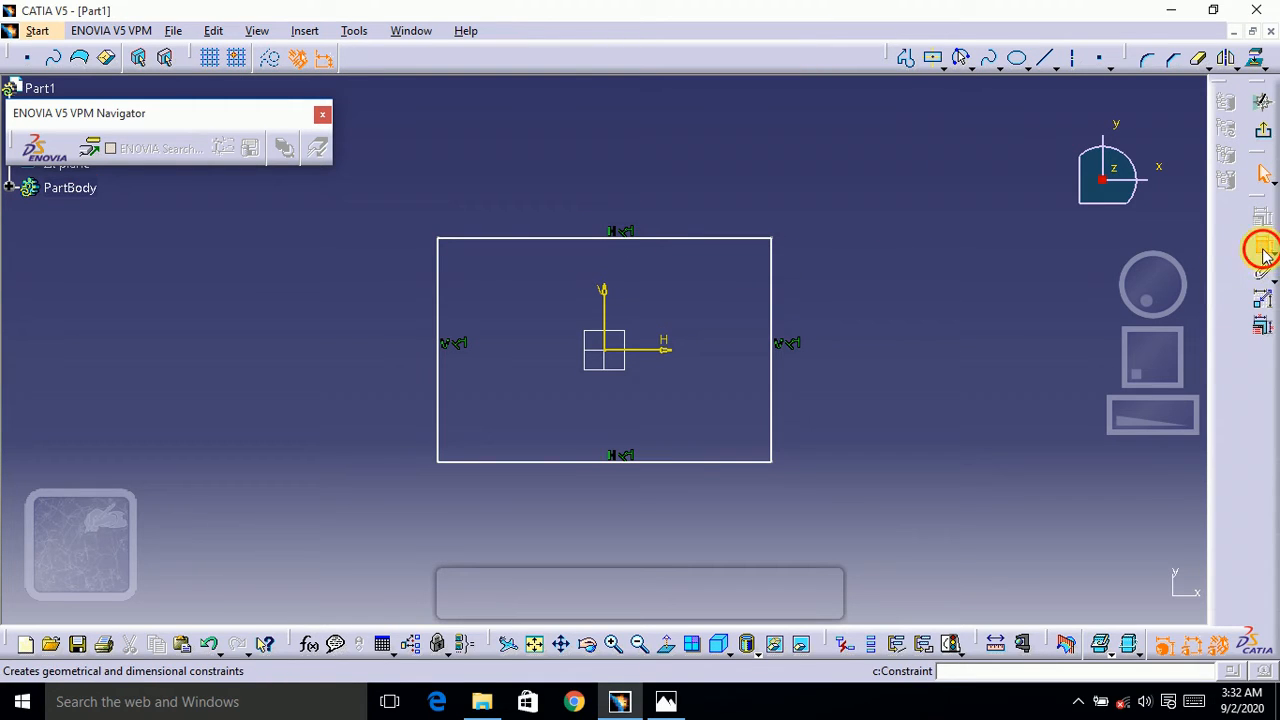
click(776, 325)
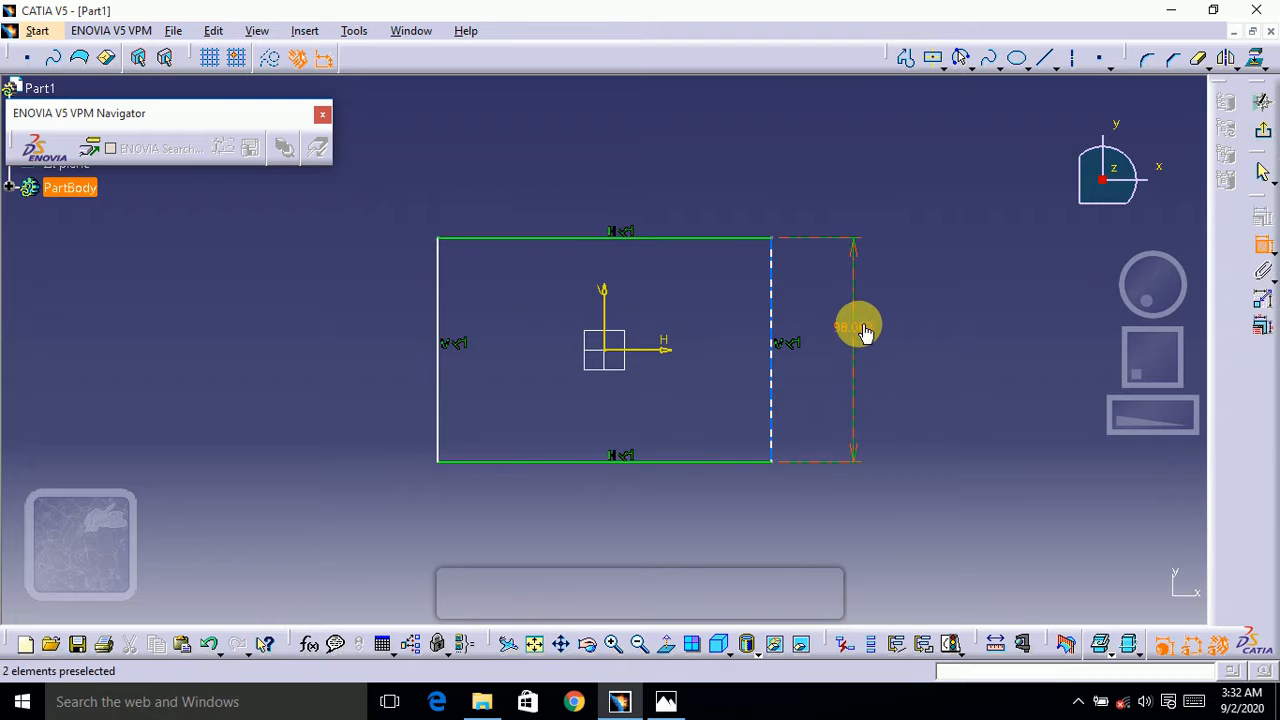
click(865, 332)
double_click(857, 327)
text(1)
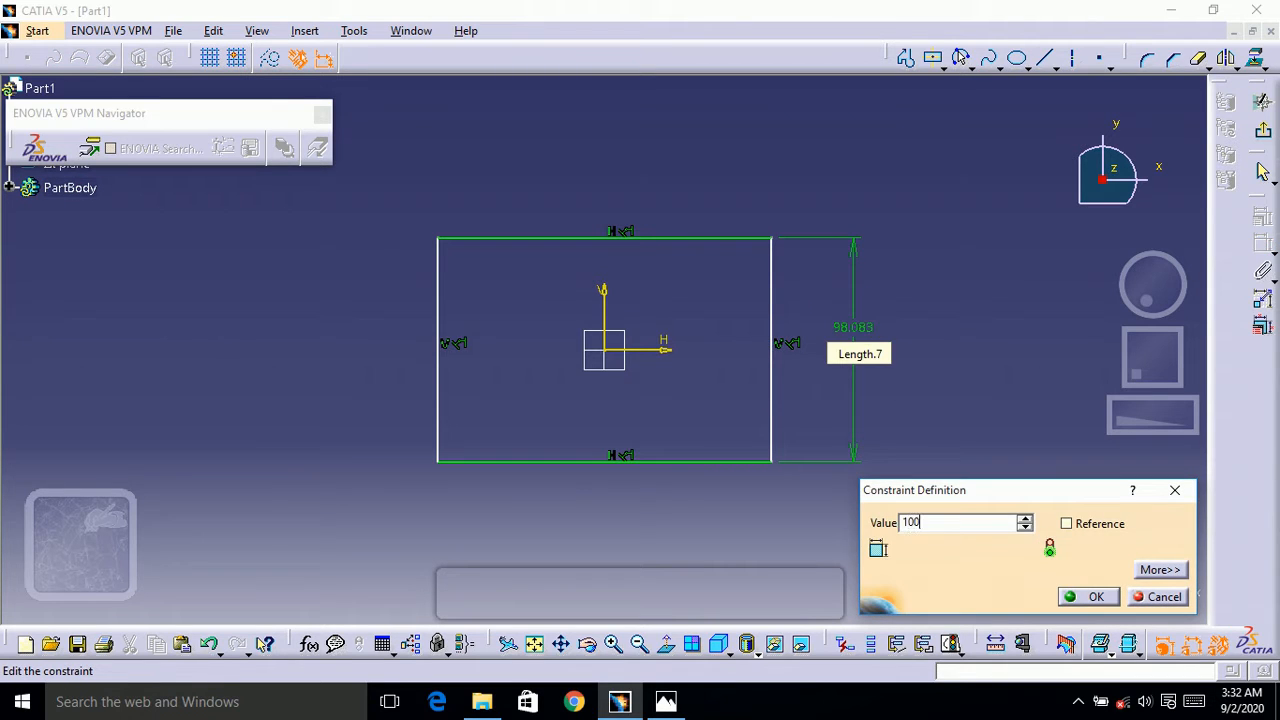
text(00)
key(Return)
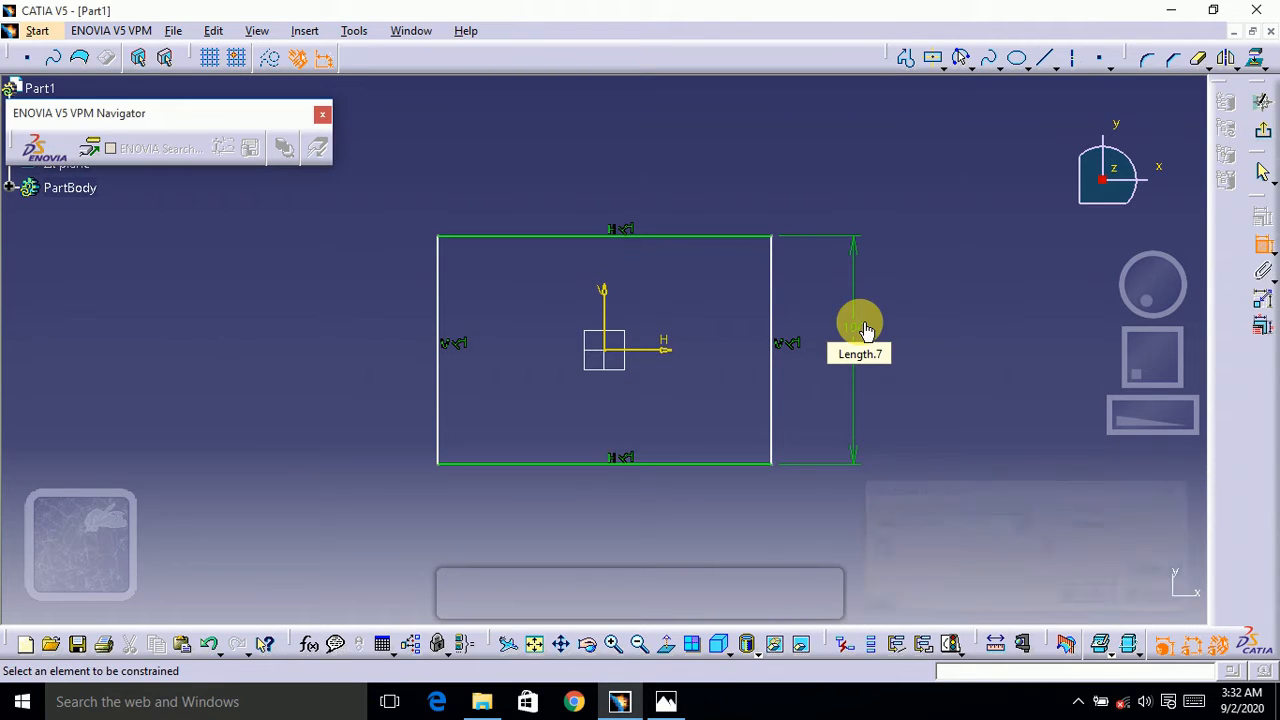
Dimension the rectangle's width, set it to 100 mm, and exit the sketch
click(630, 242)
click(602, 156)
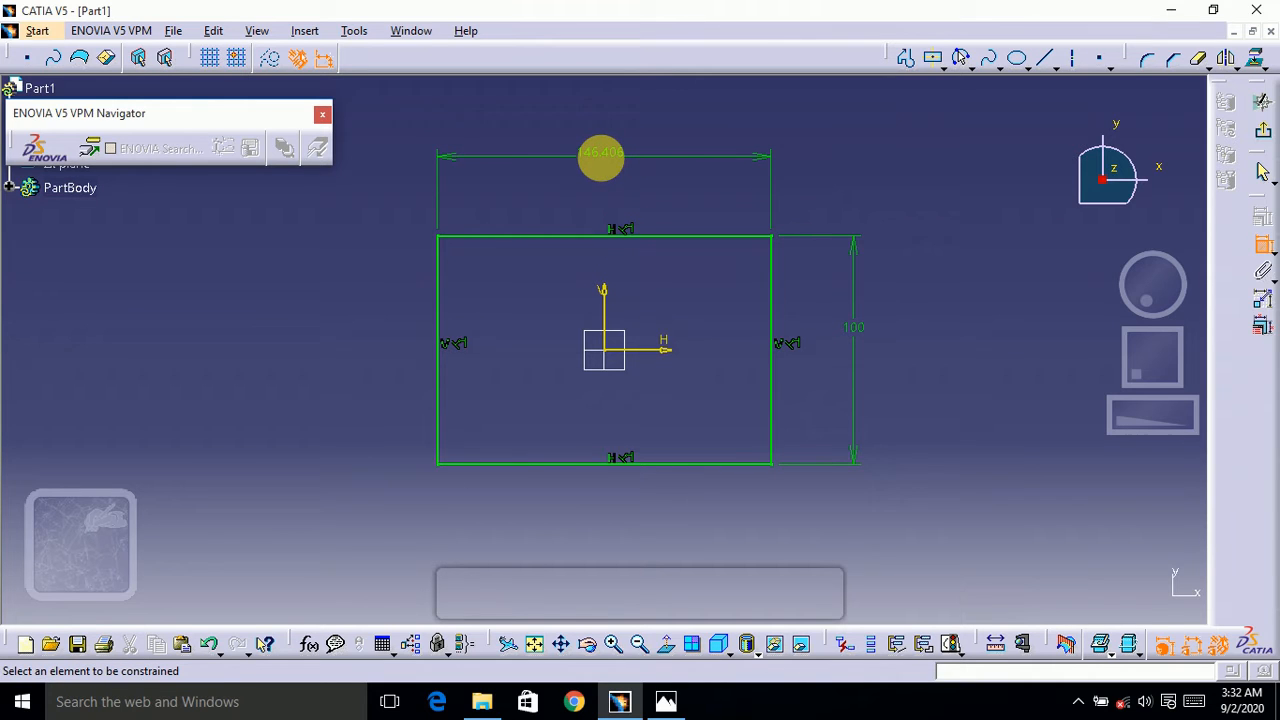
double_click(602, 156)
text(100)
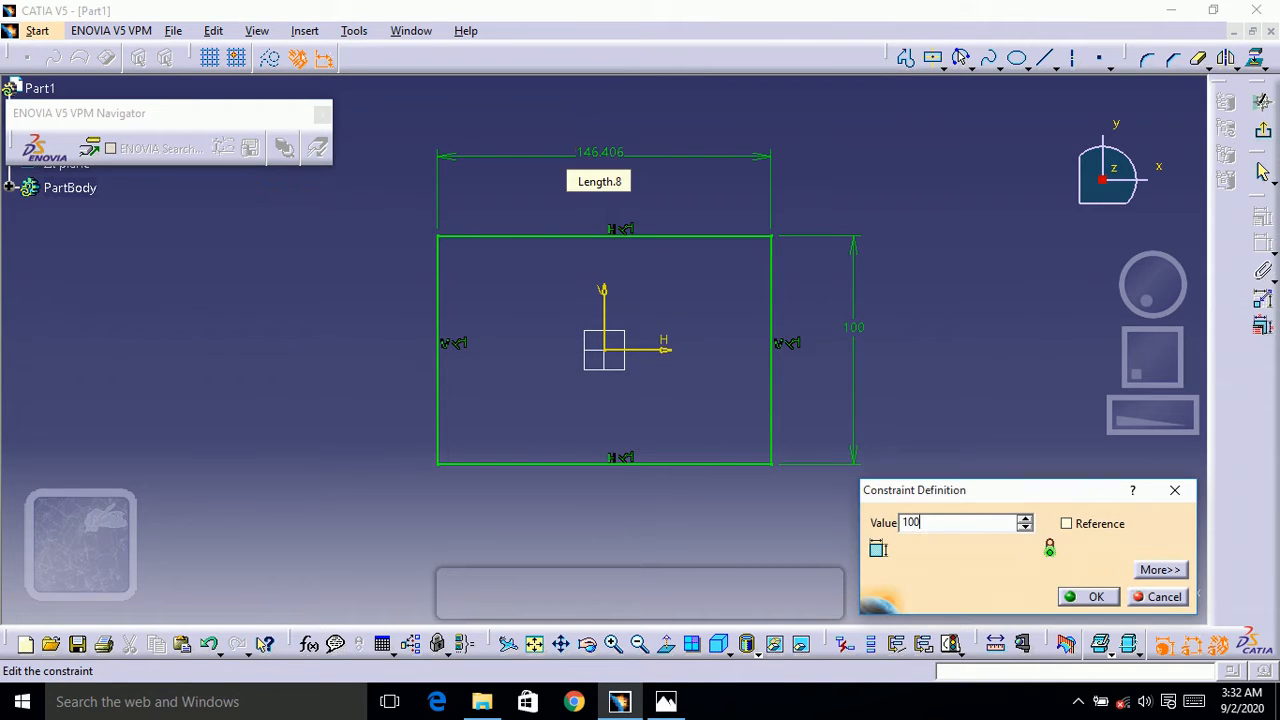
key(Return)
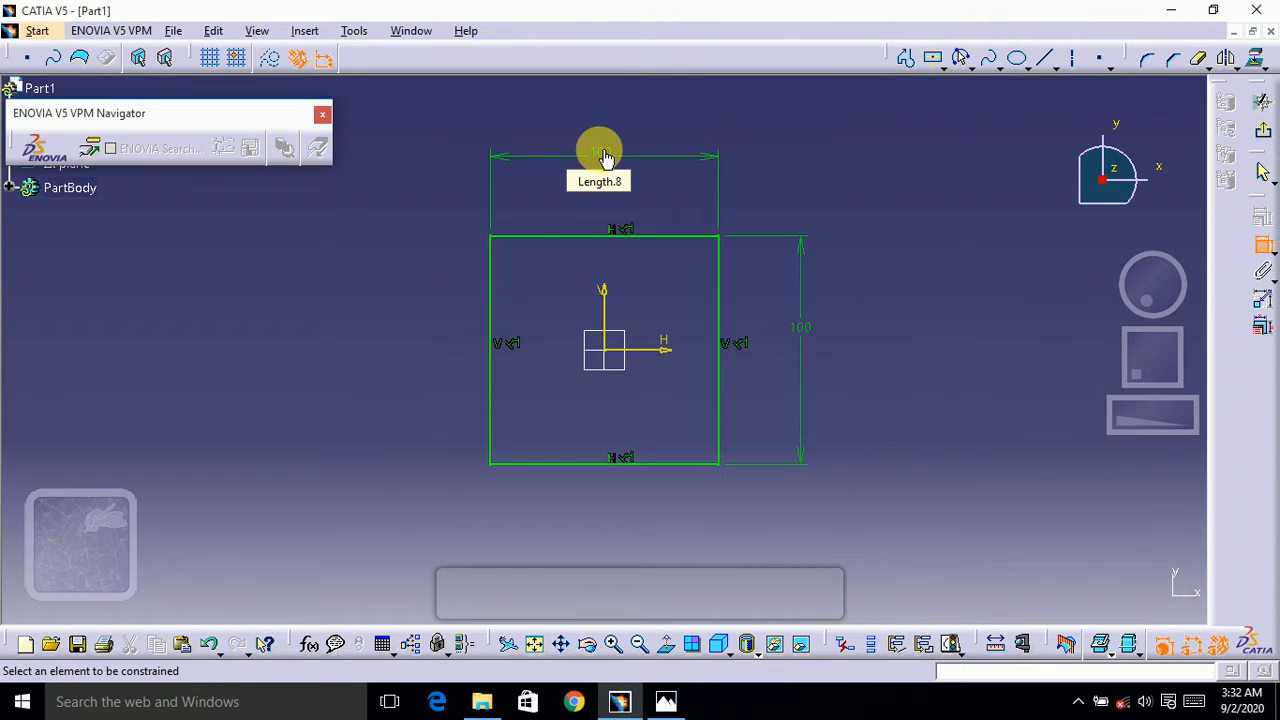
click(1265, 140)
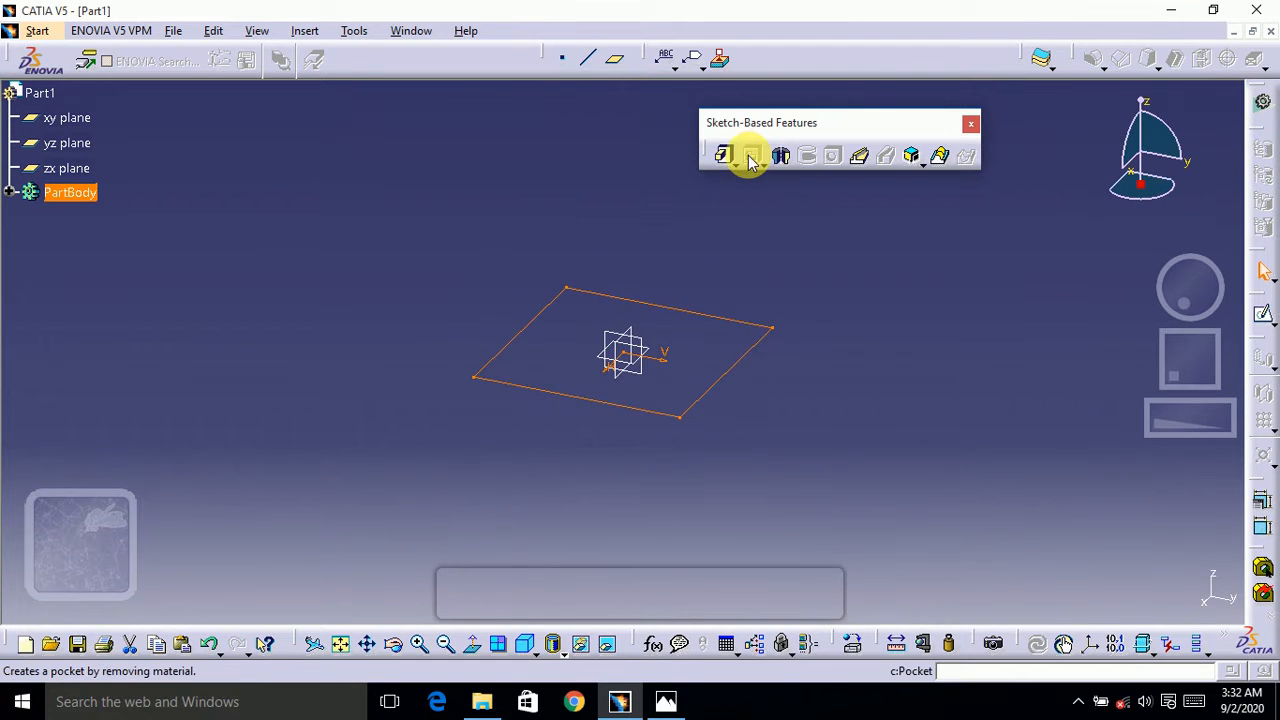
Try a 100 mm Pad of the square sketch, preview and create it, and undo it
click(723, 157)
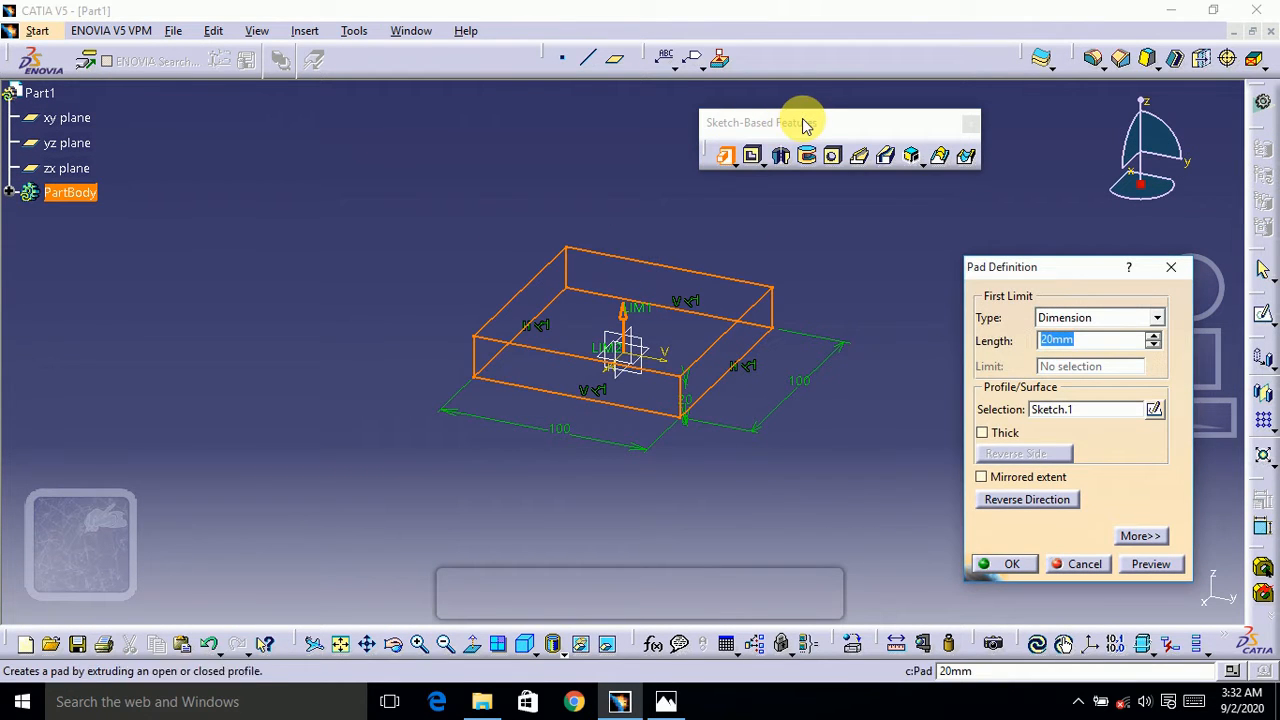
drag(806, 124, 840, 88)
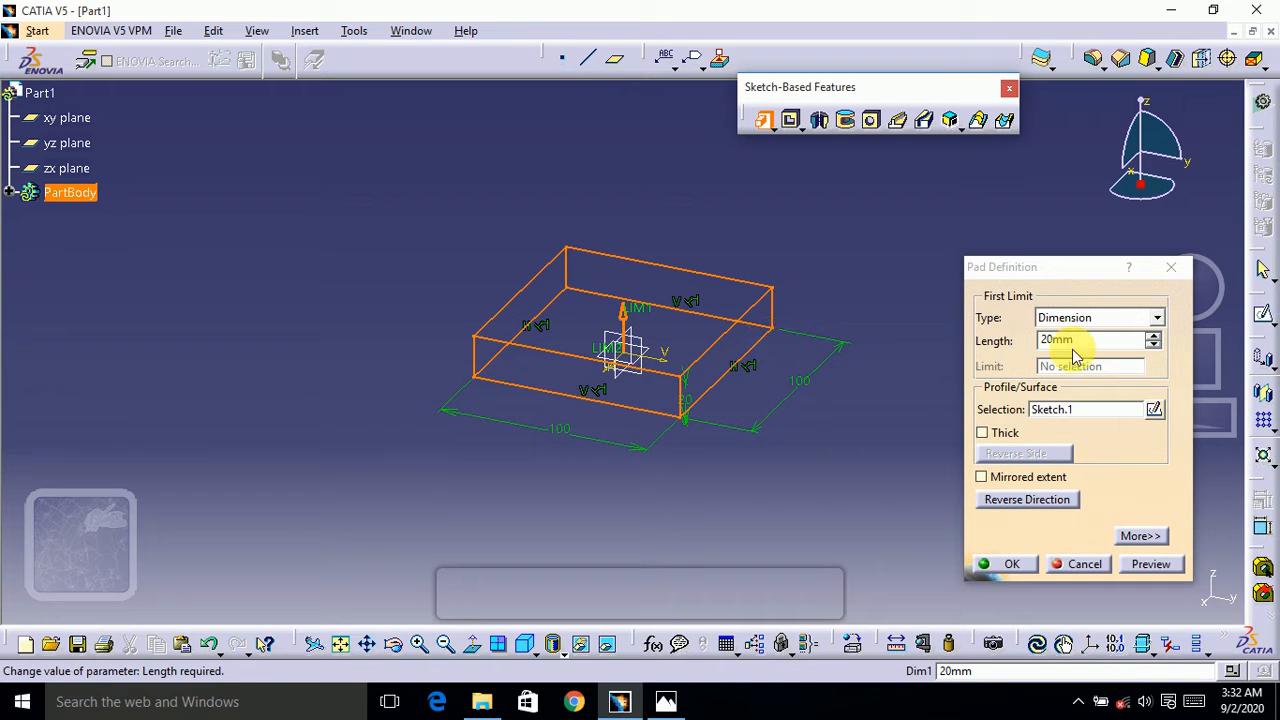
double_click(1112, 342)
text(1)
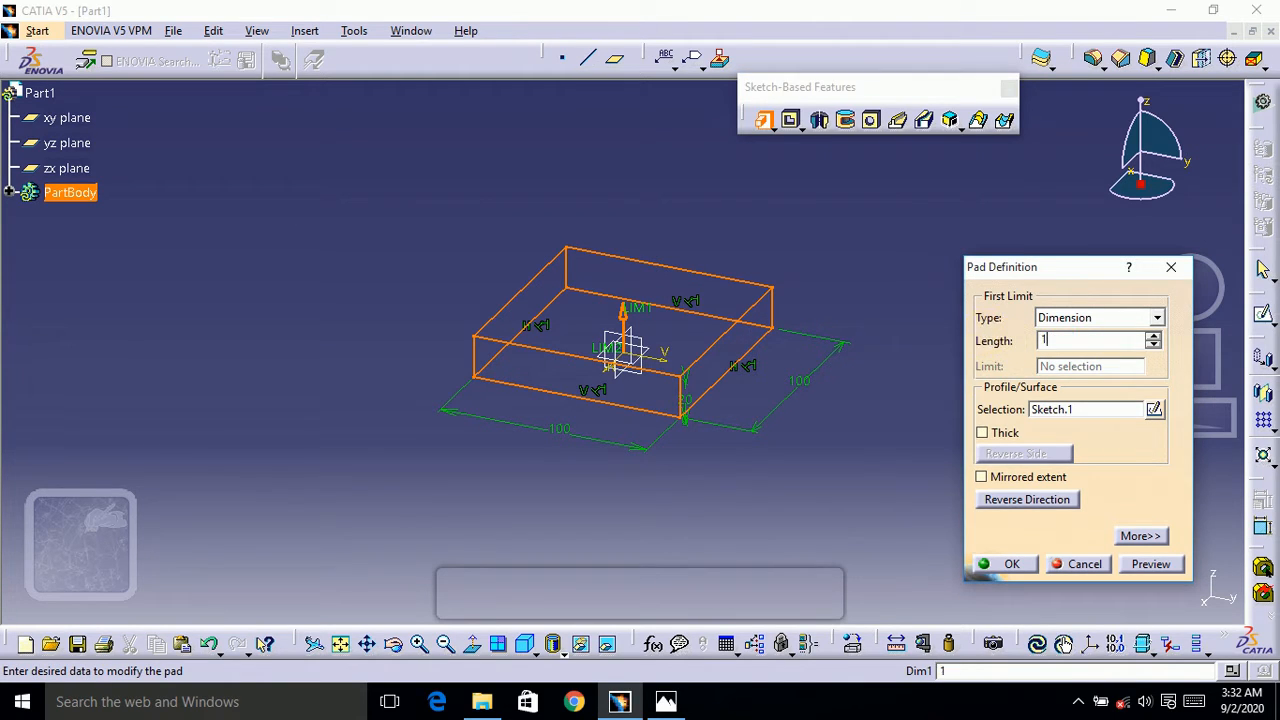
text(00)
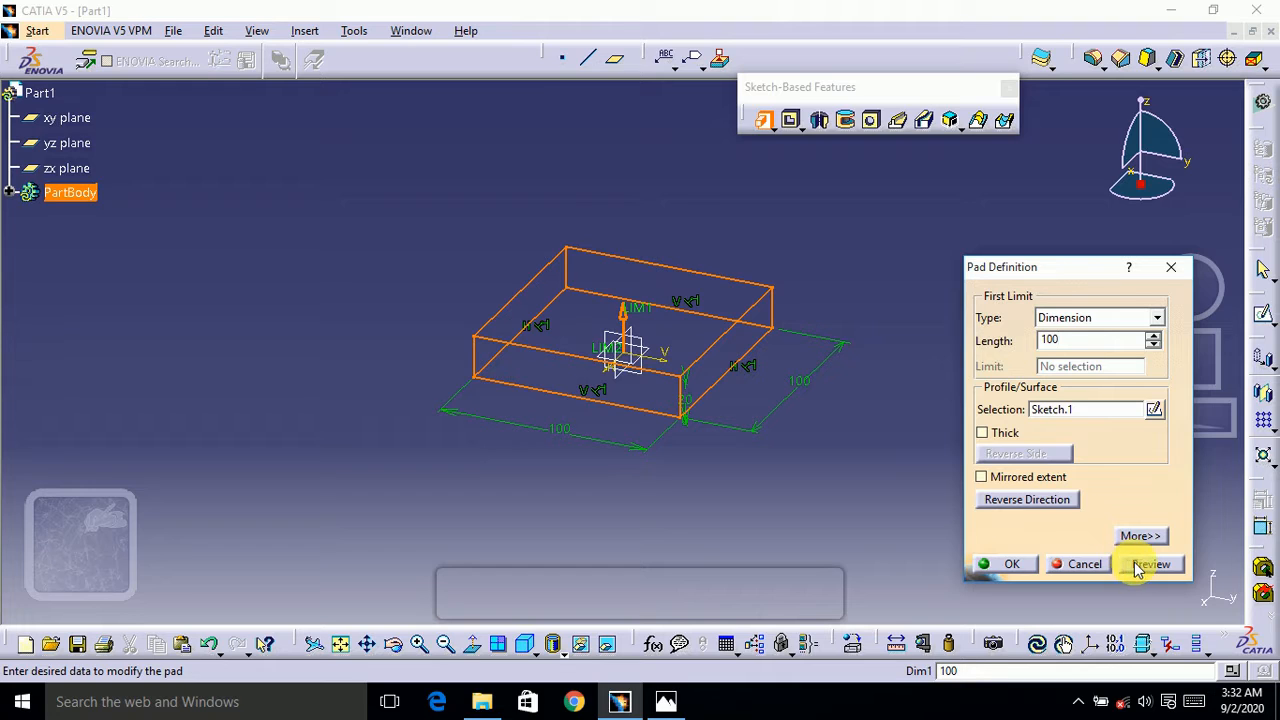
click(1146, 564)
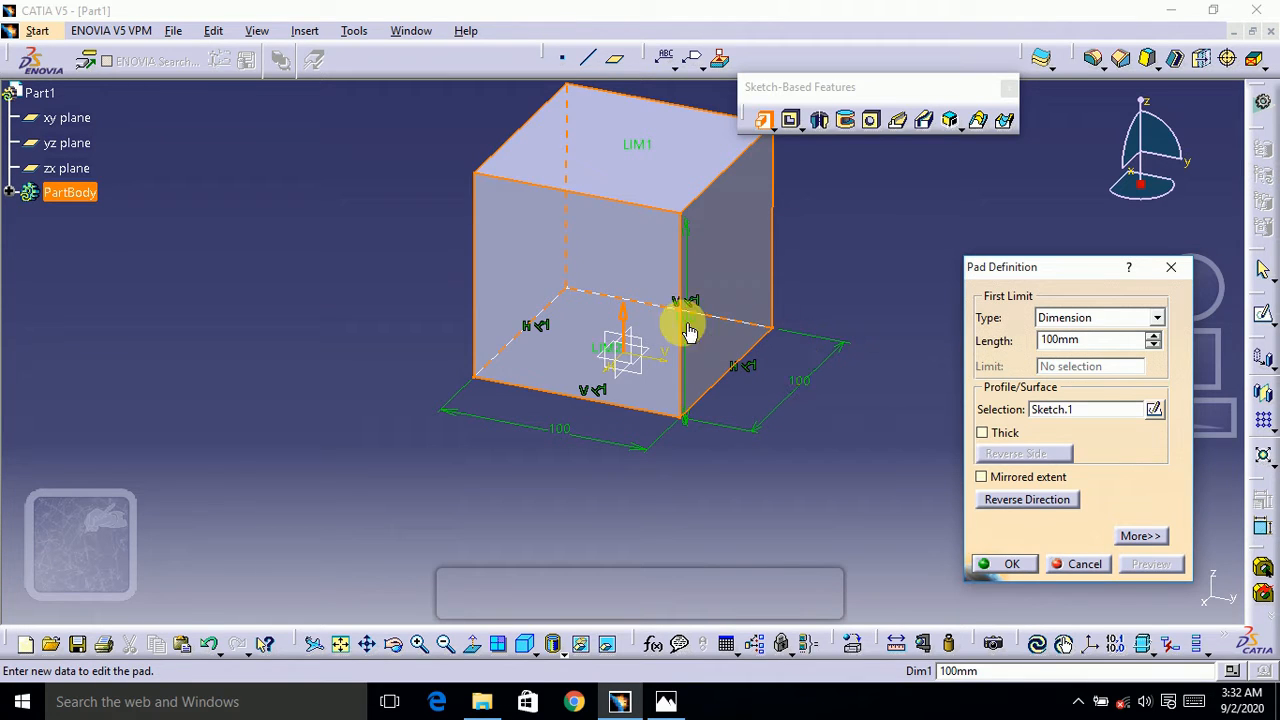
click(1008, 564)
key(ctrl+z)
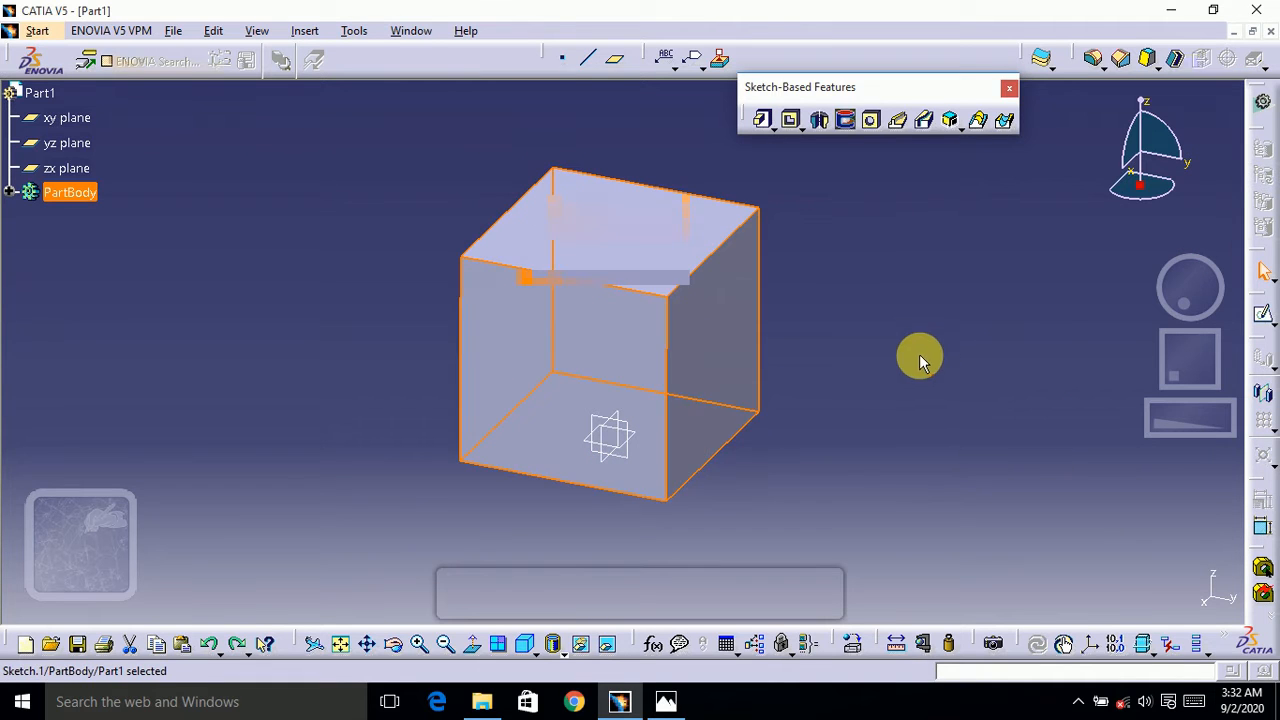
click(763, 120)
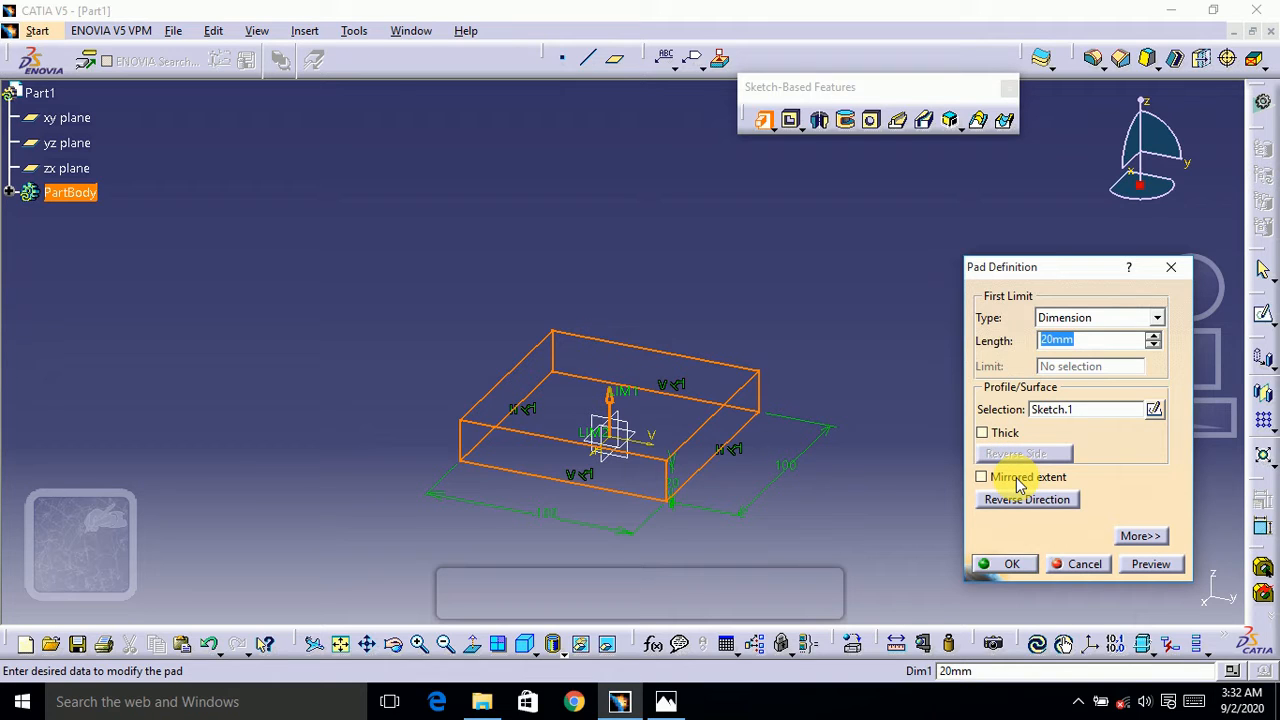
click(1019, 481)
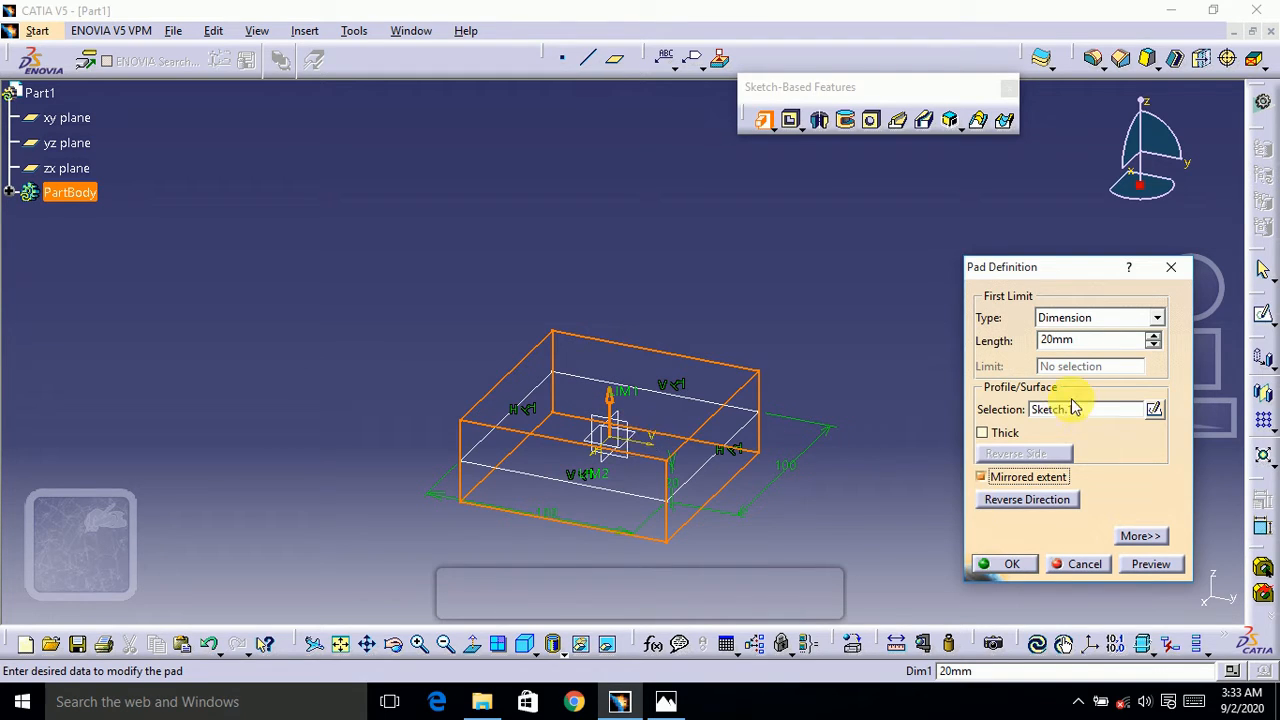
click(1153, 338)
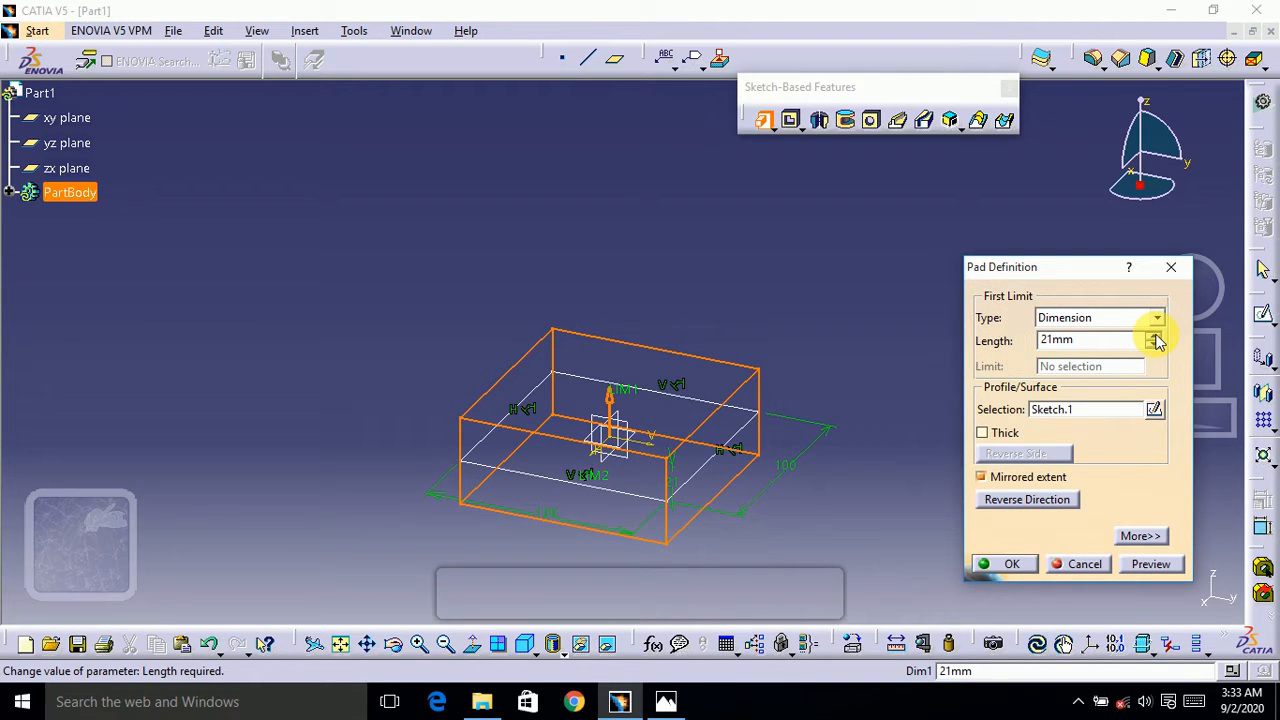
click(1144, 567)
click(798, 342)
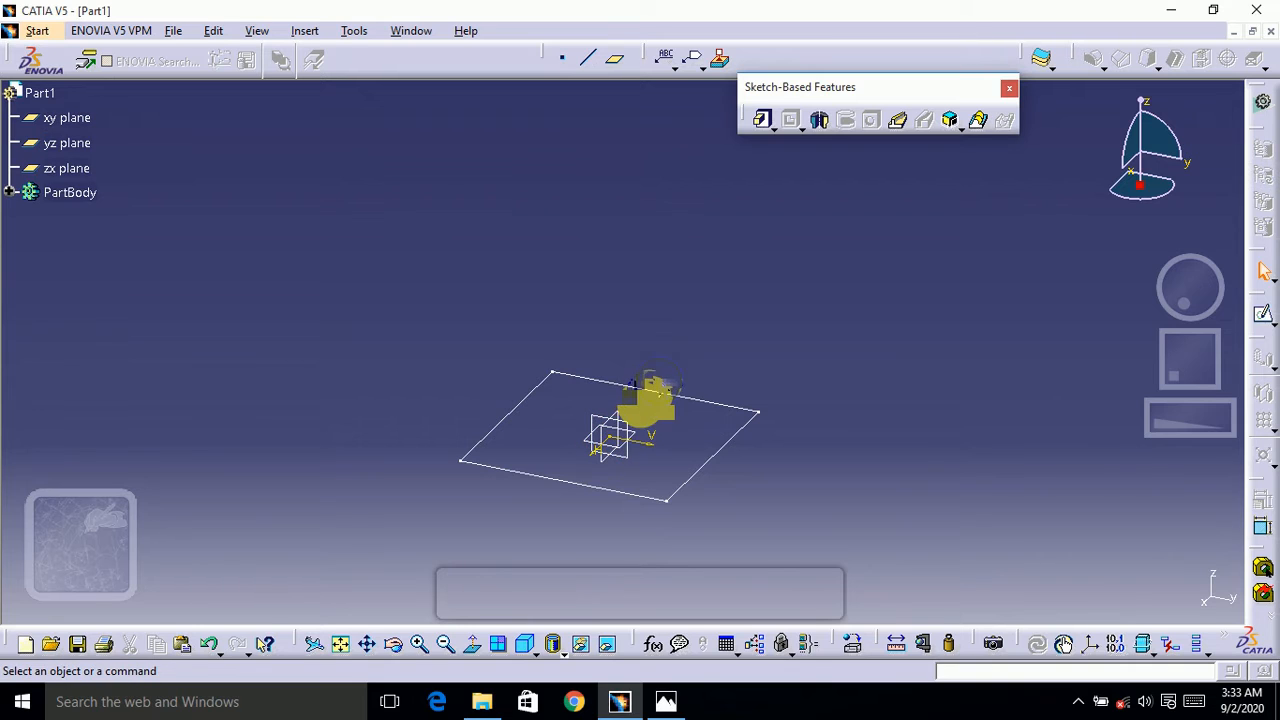
Pad the square sketch with a 25 mm length and mirrored extent, previewing it before creating the solid
click(668, 394)
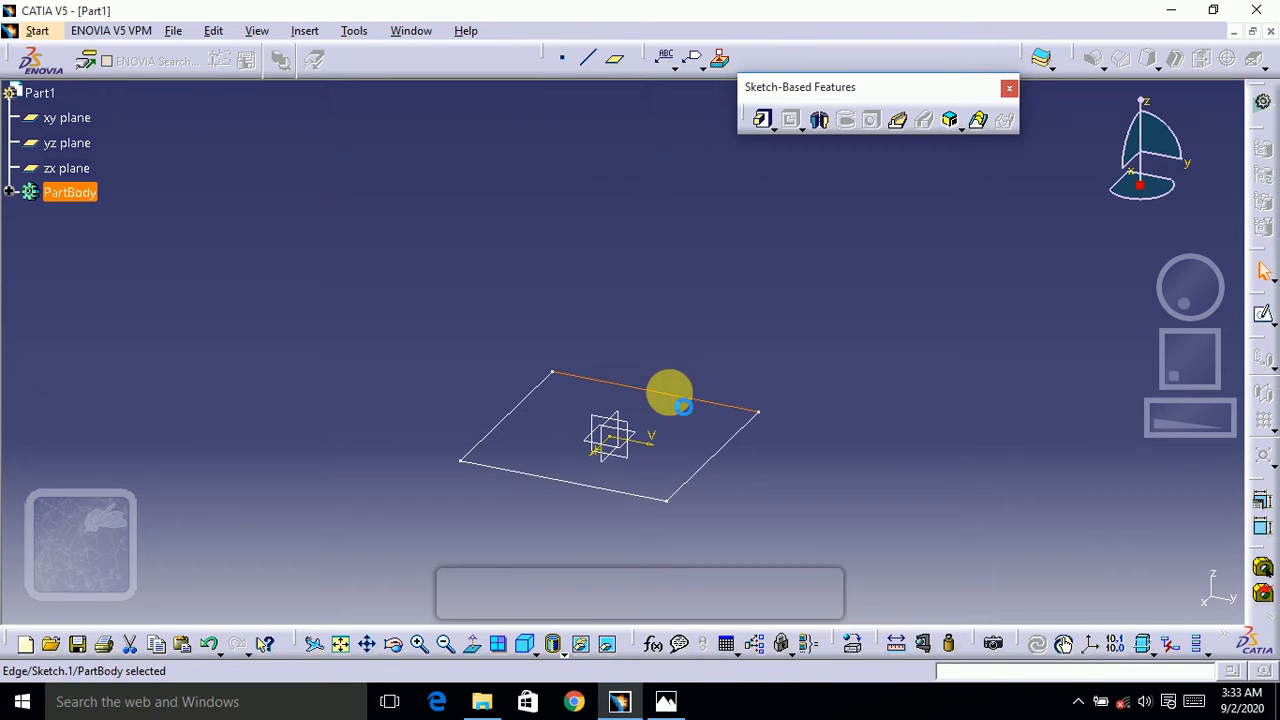
click(762, 120)
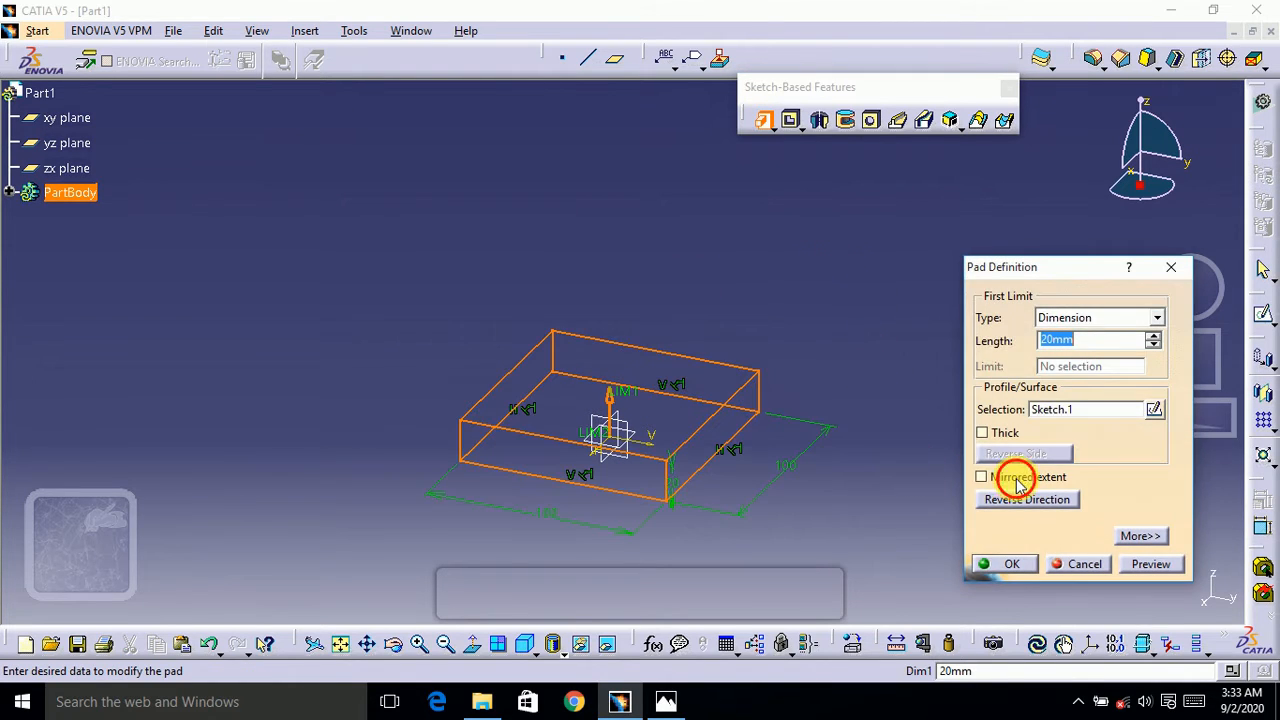
click(1012, 478)
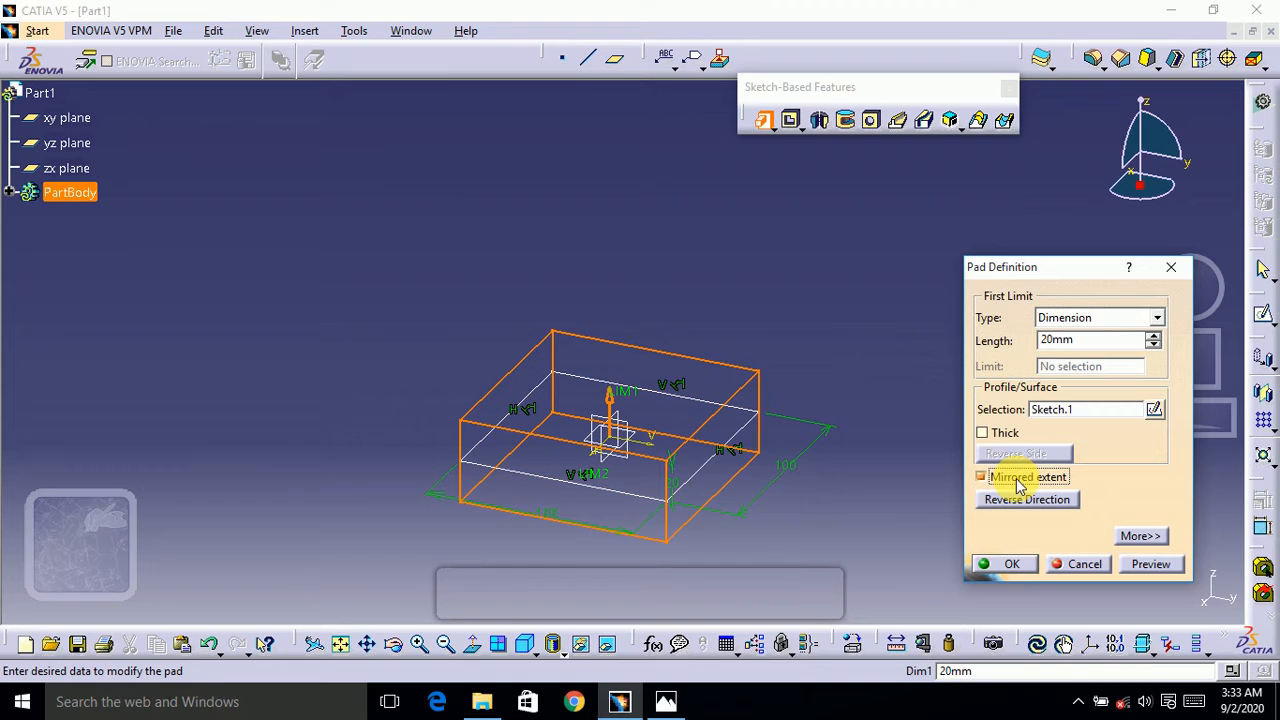
double_click(1100, 340)
text(2)
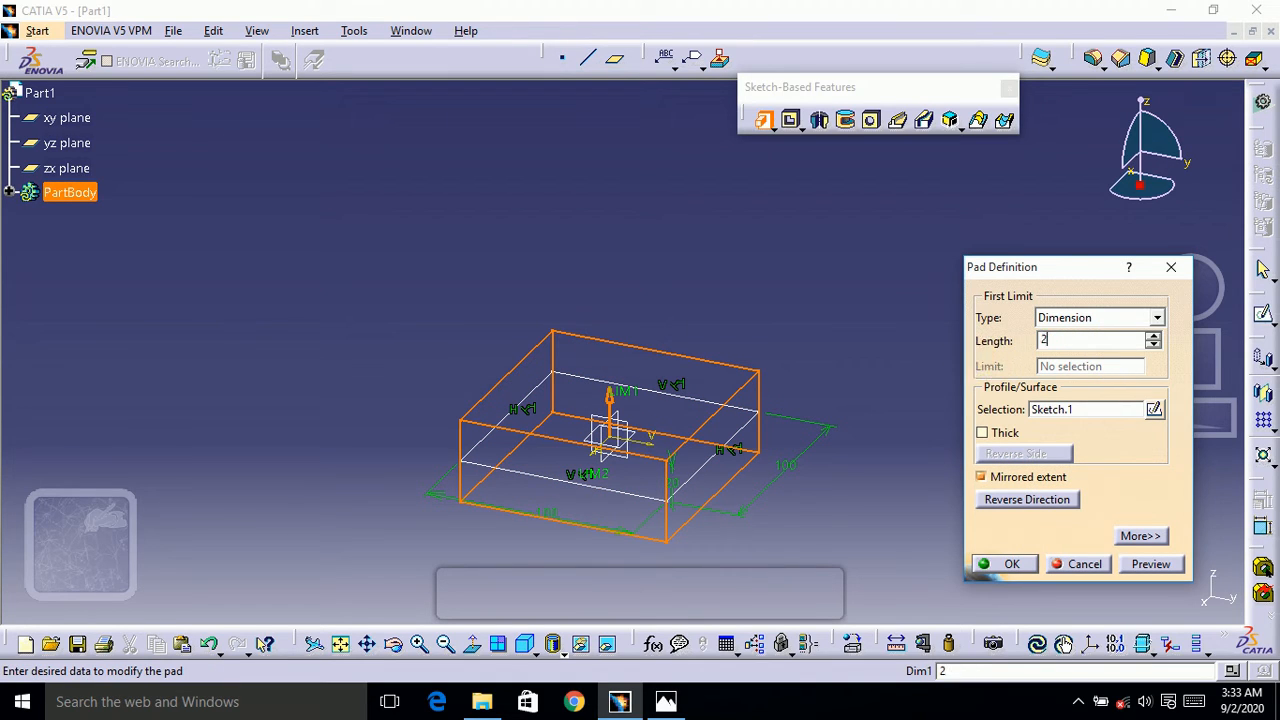
text(5)
click(1150, 564)
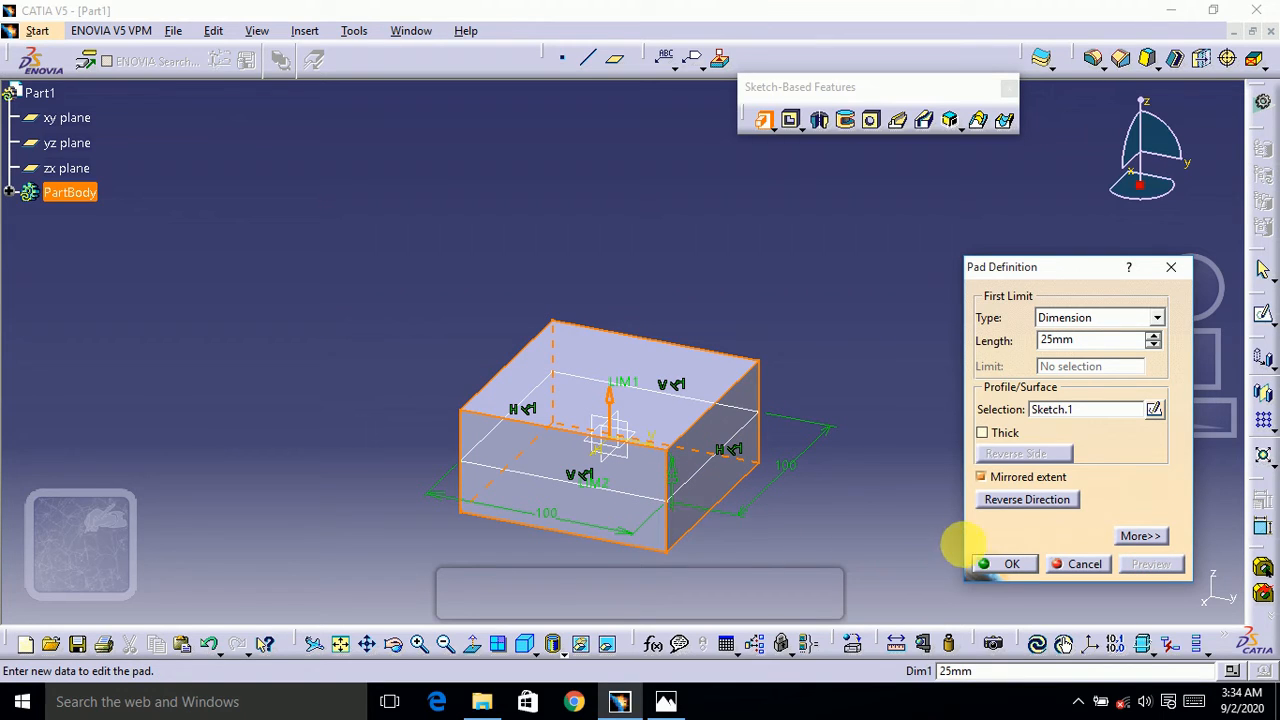
click(1008, 564)
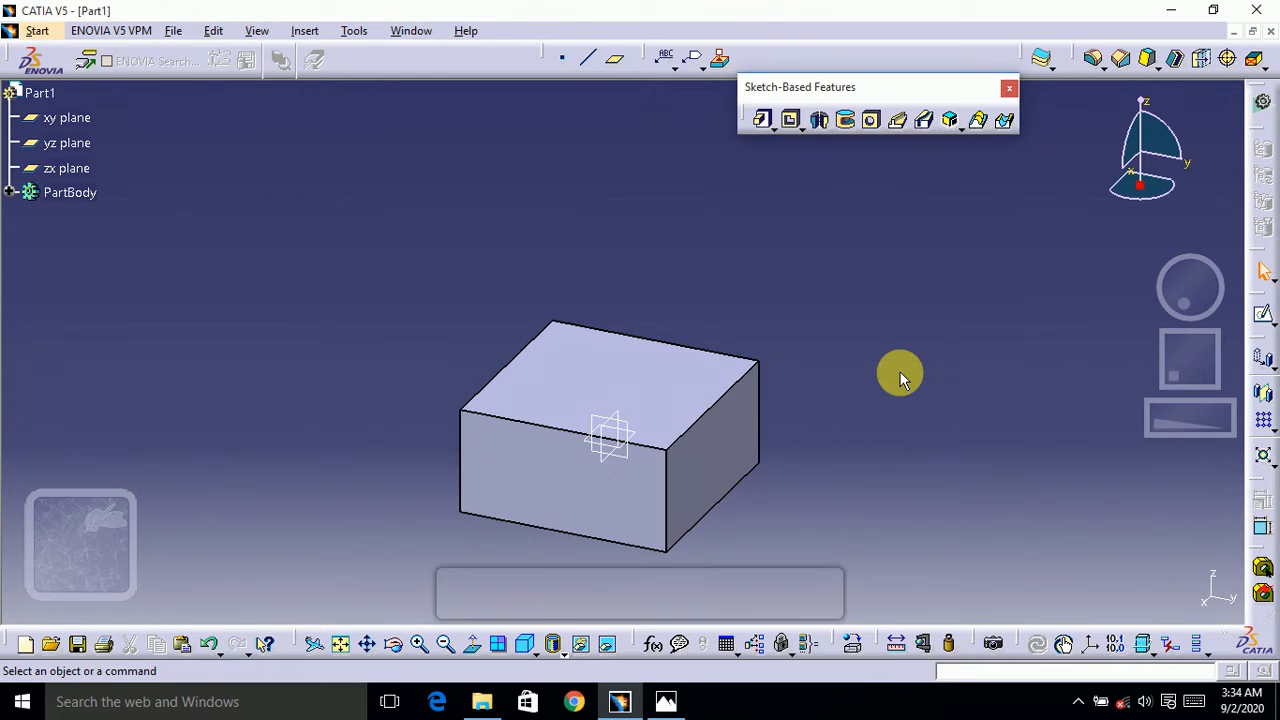
Sketch on the block's top face an inward offset of its outline by about 7.5 mm, and exit the sketch
click(670, 388)
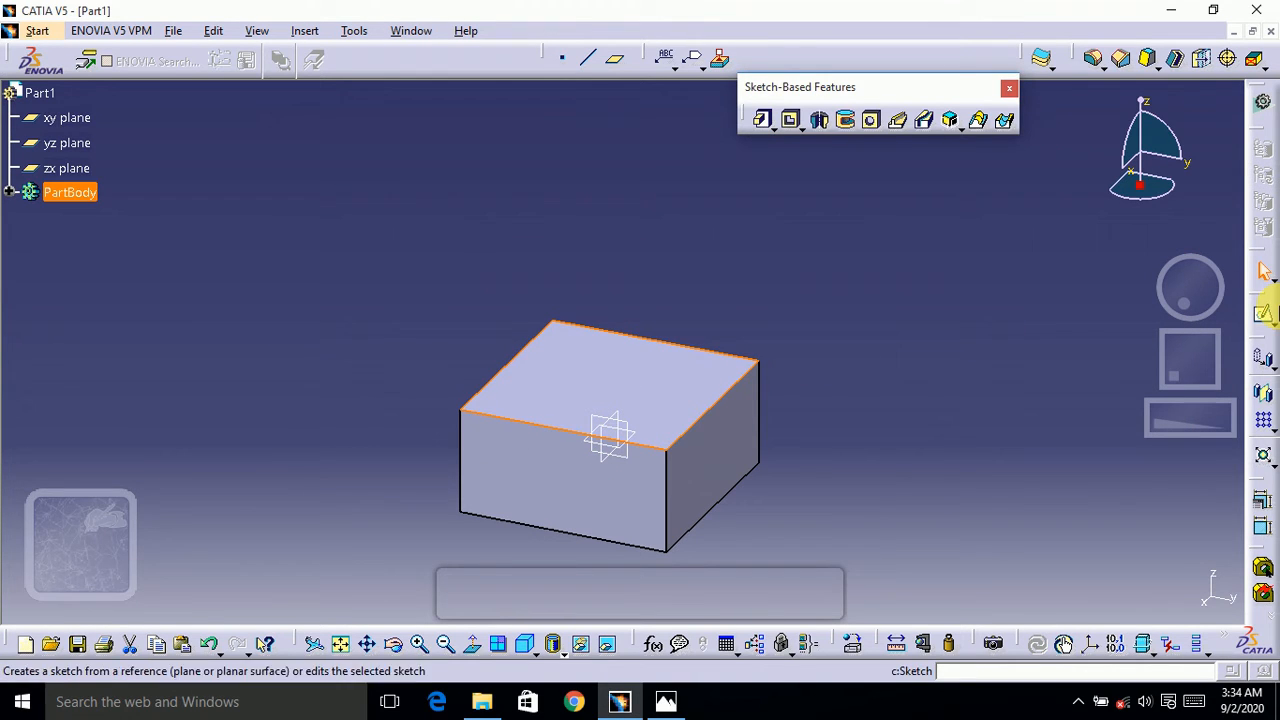
click(1264, 314)
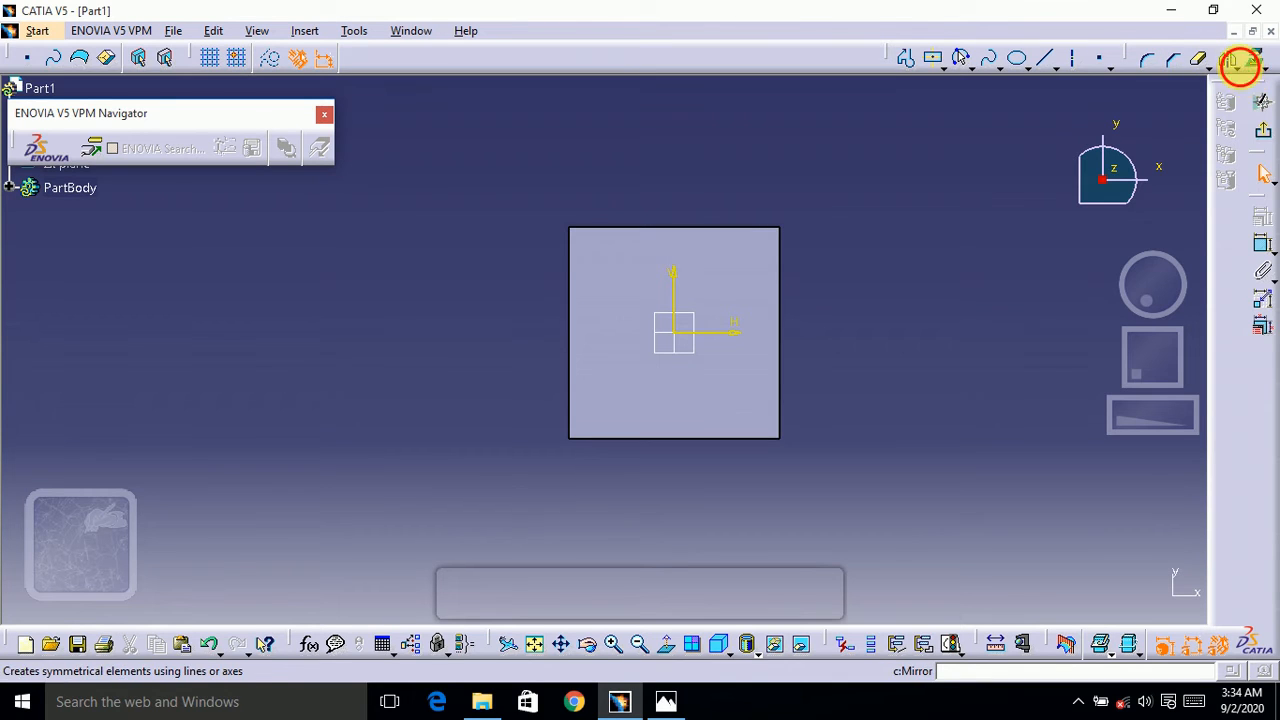
click(1236, 68)
click(1256, 222)
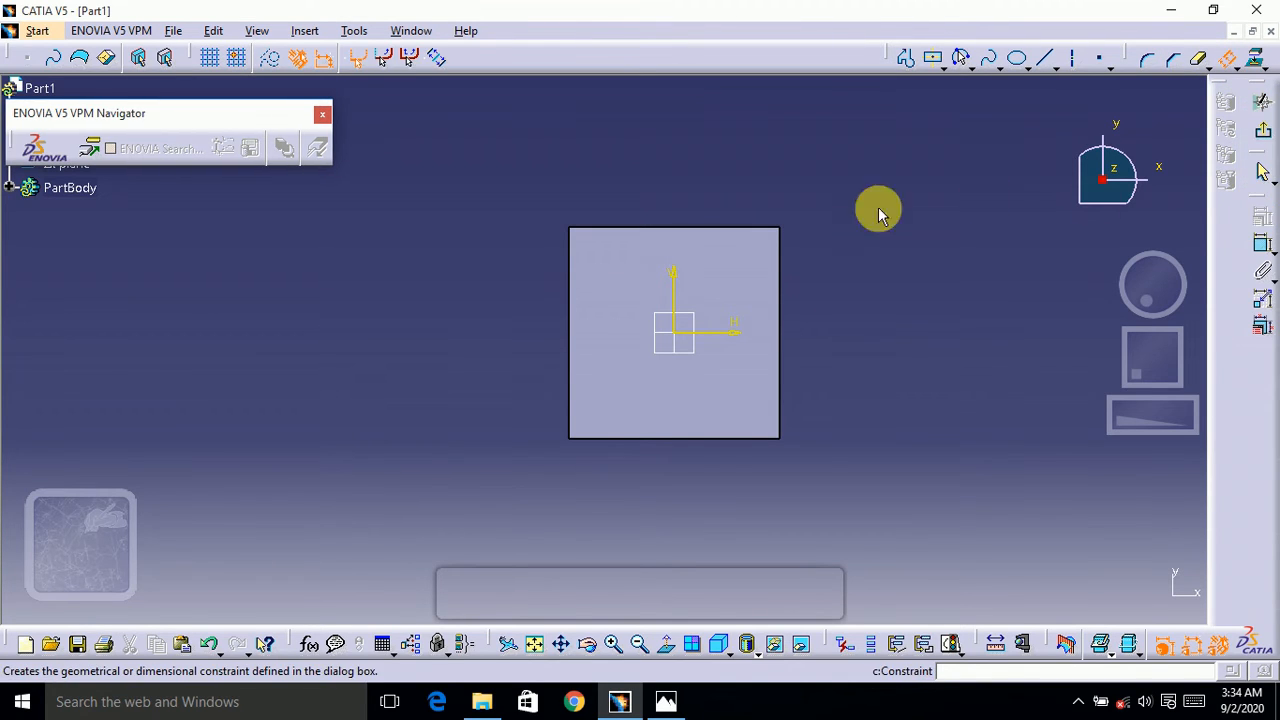
click(727, 256)
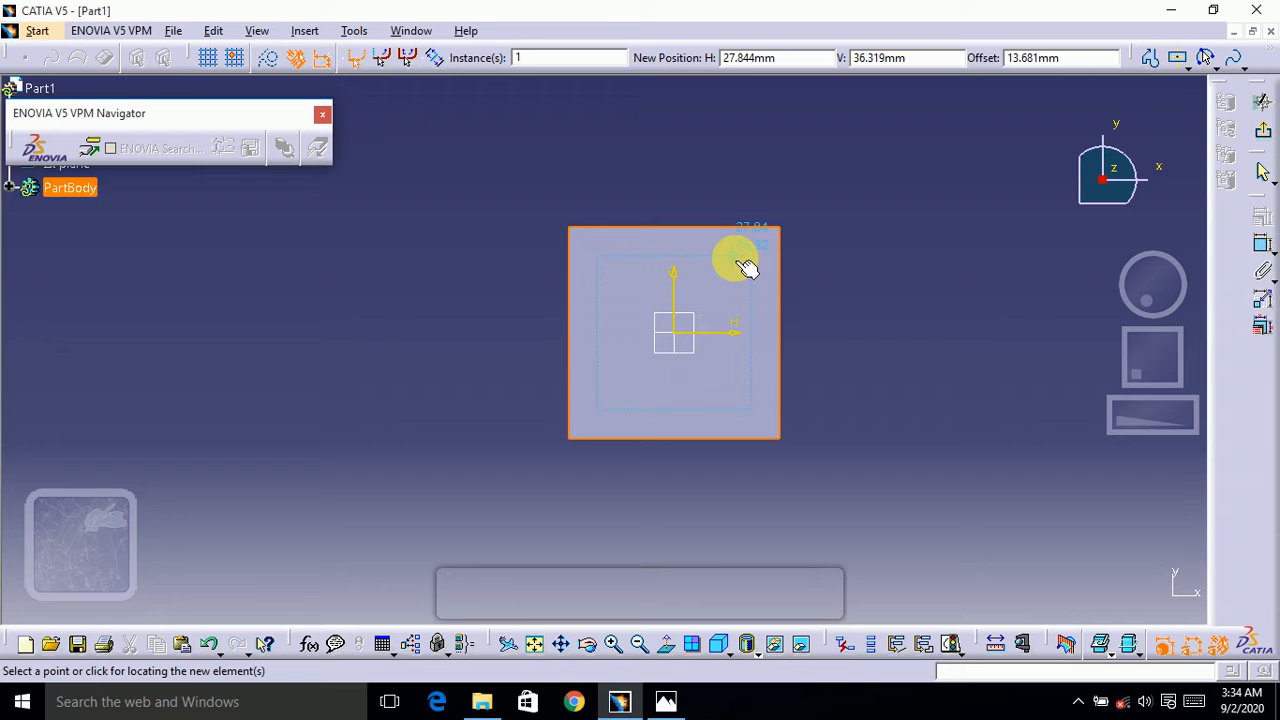
click(740, 250)
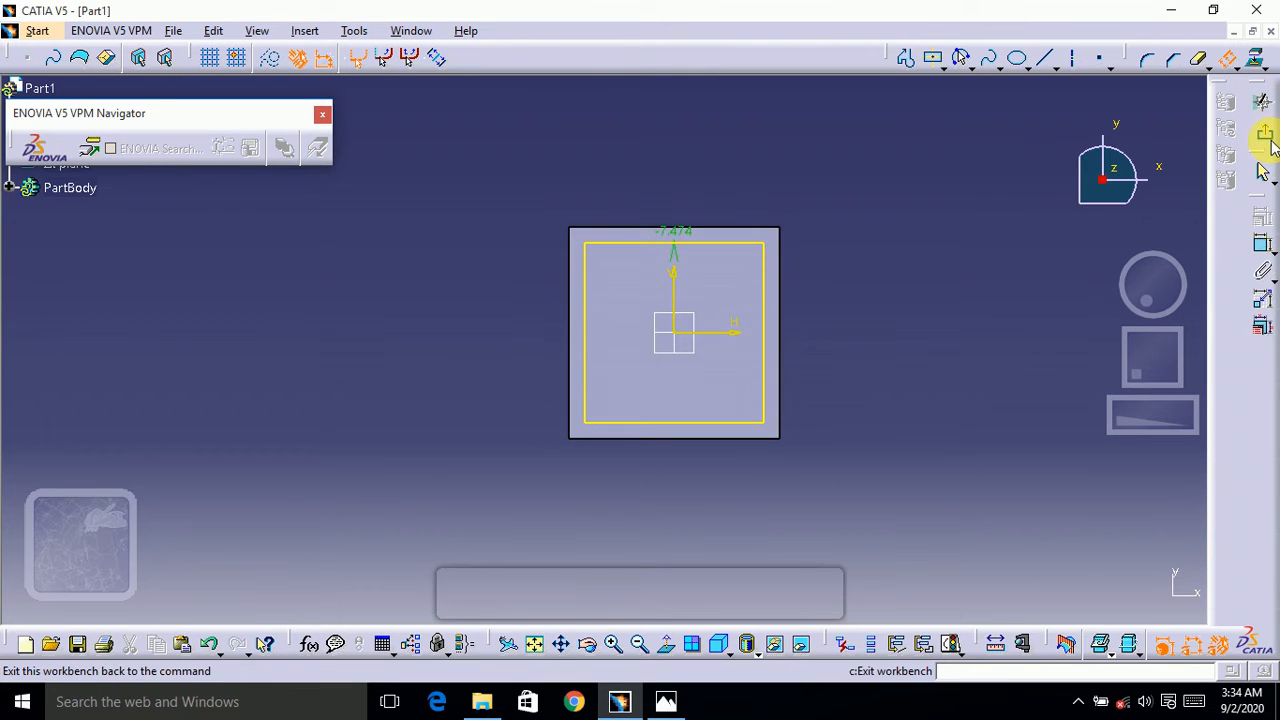
click(1266, 140)
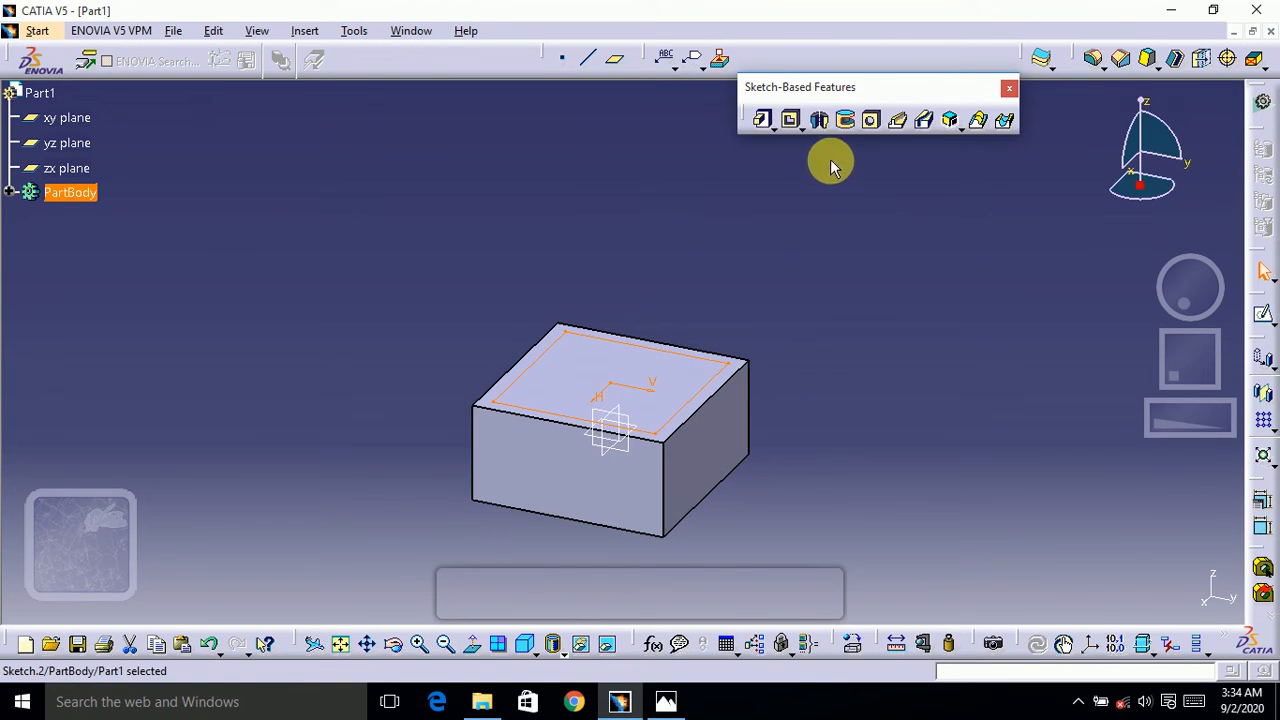
Set up a 25 mm Pad of the offset square profile with the Thick option enabled, and preview it
click(762, 121)
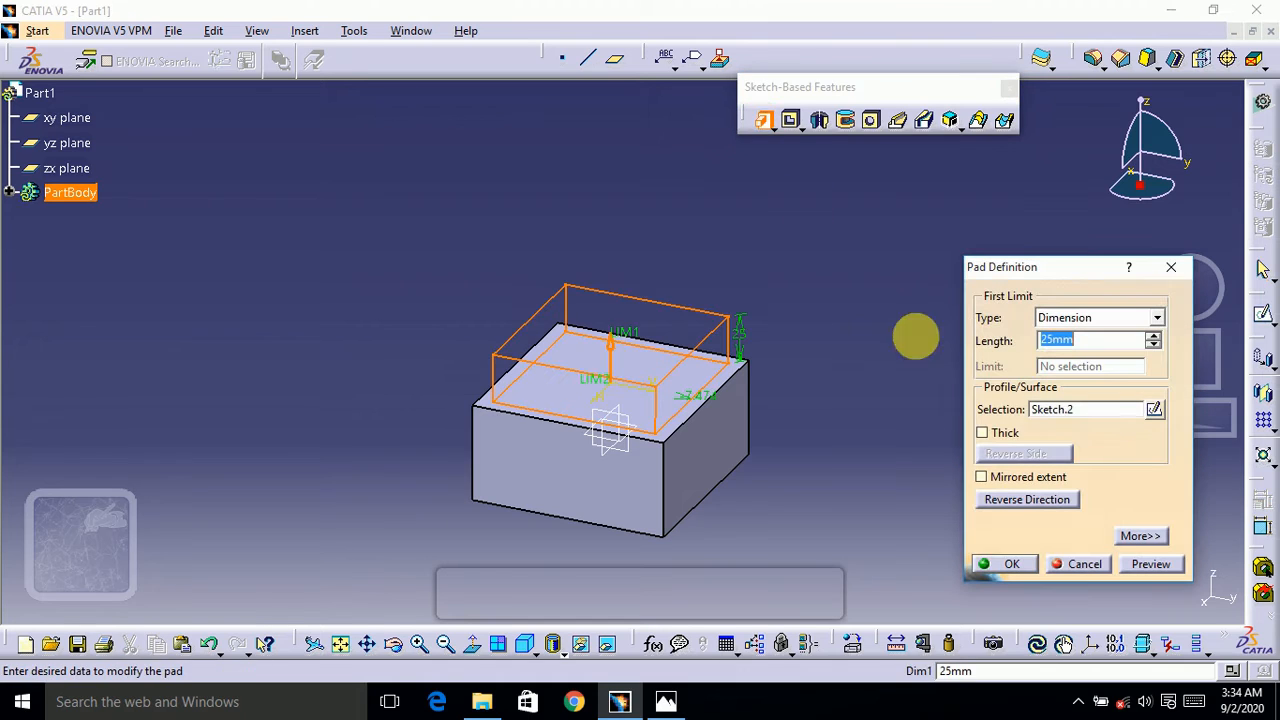
click(1002, 435)
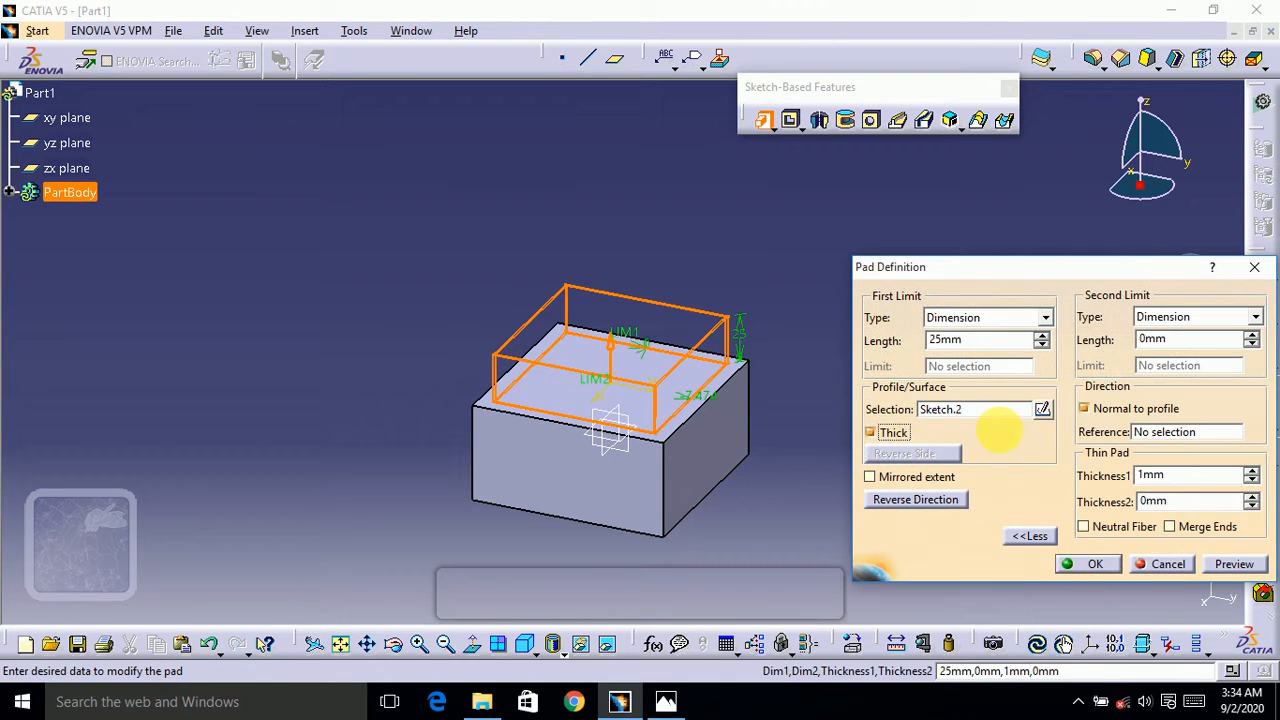
click(891, 440)
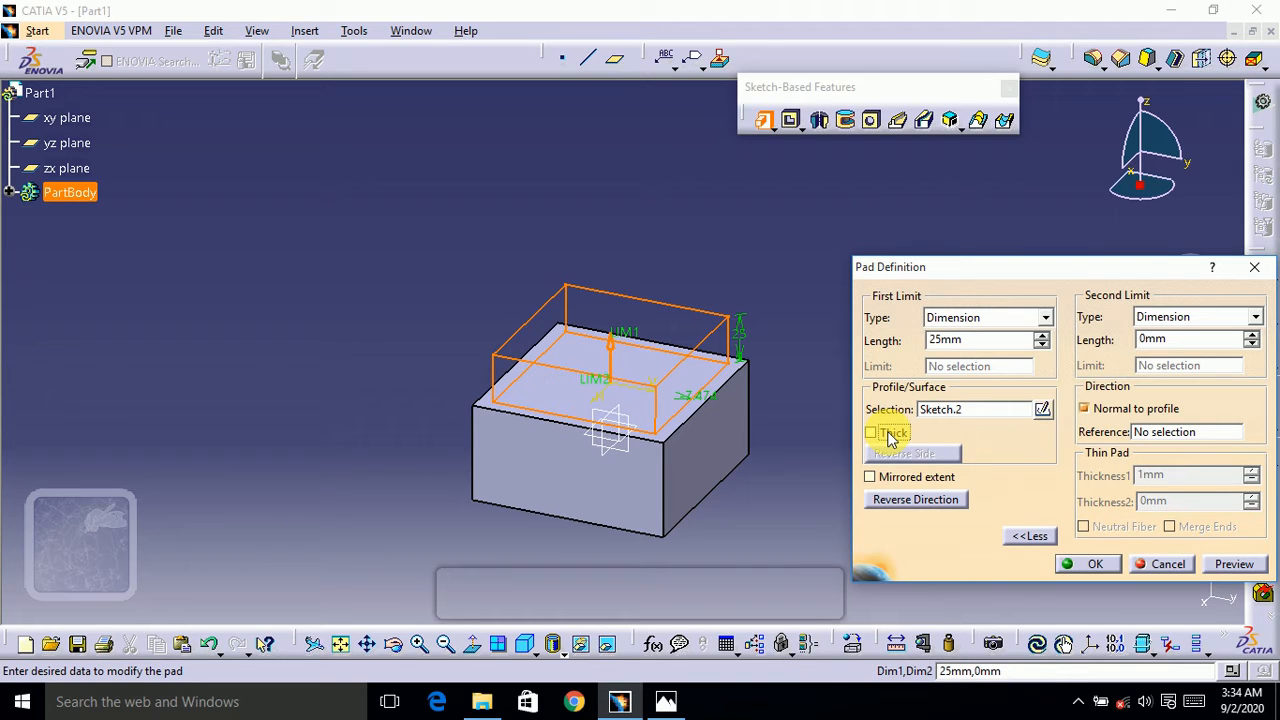
click(891, 440)
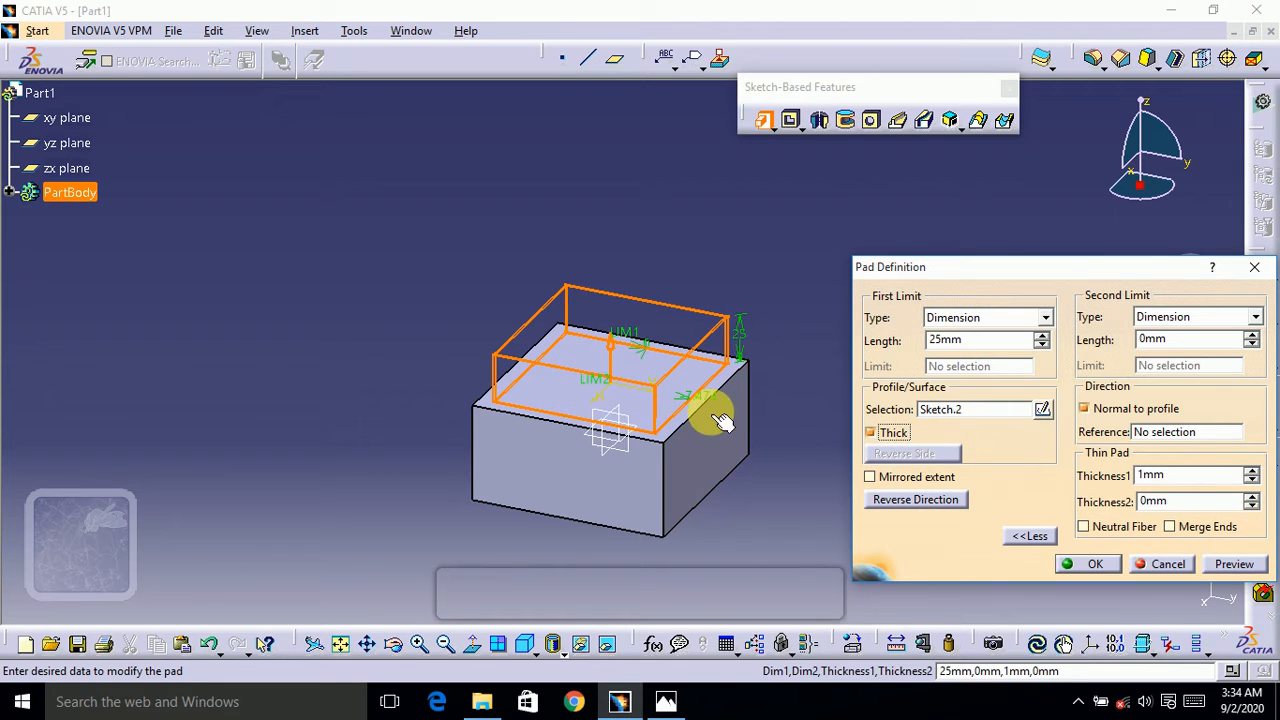
click(1234, 564)
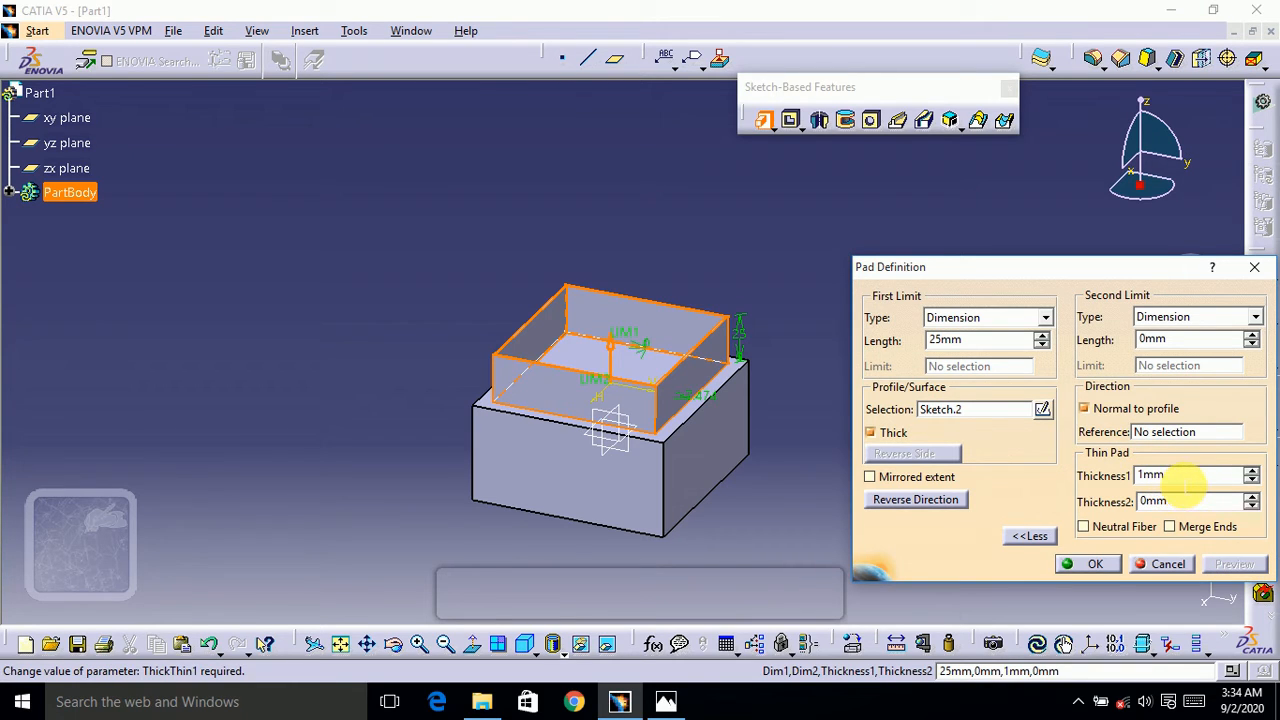
Set Thickness1 and Thickness2 to 0.5 mm, preview, try the Neutral Fiber option, and create the thin pad without it
drag(1185, 478, 1112, 476)
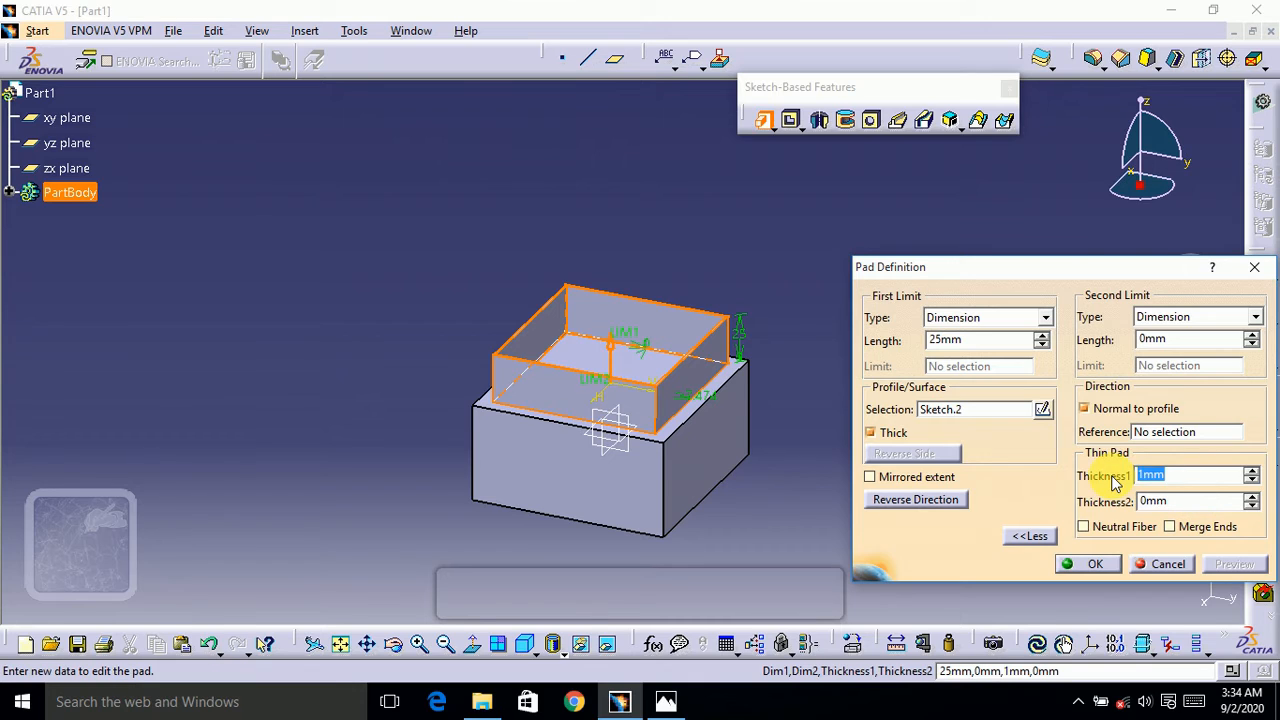
text(.5)
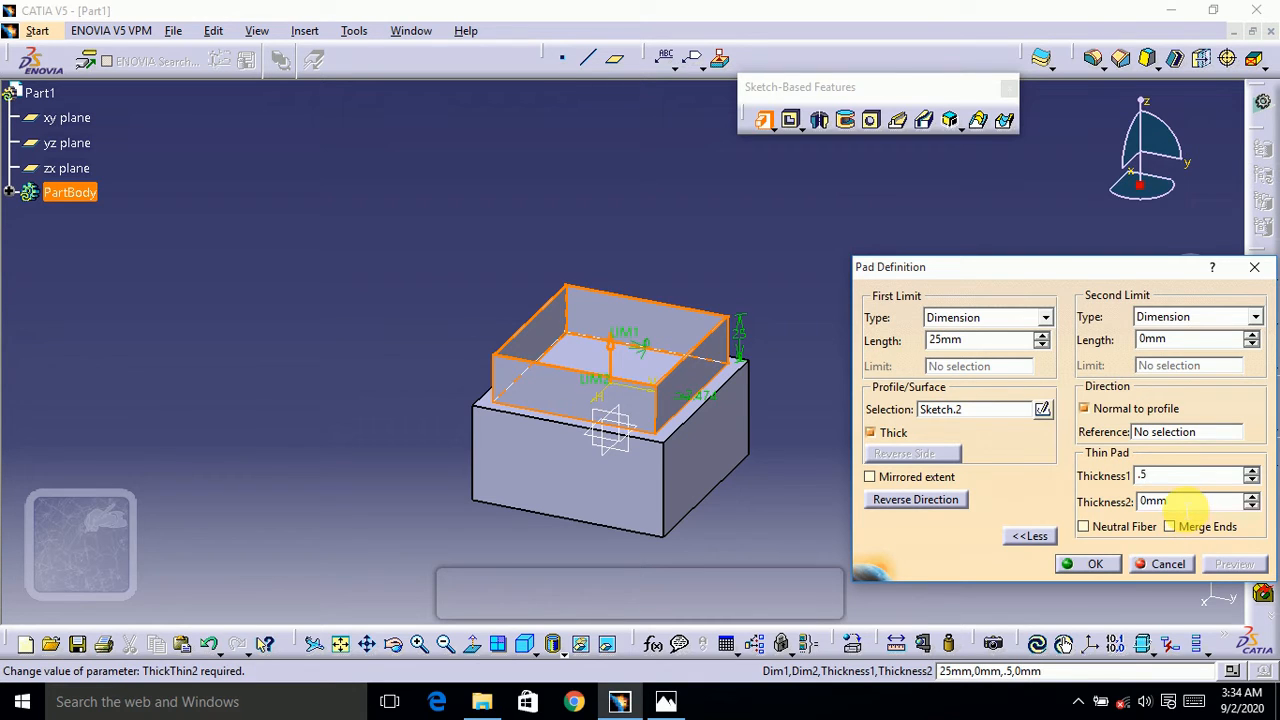
drag(1190, 500, 1123, 500)
text(.5)
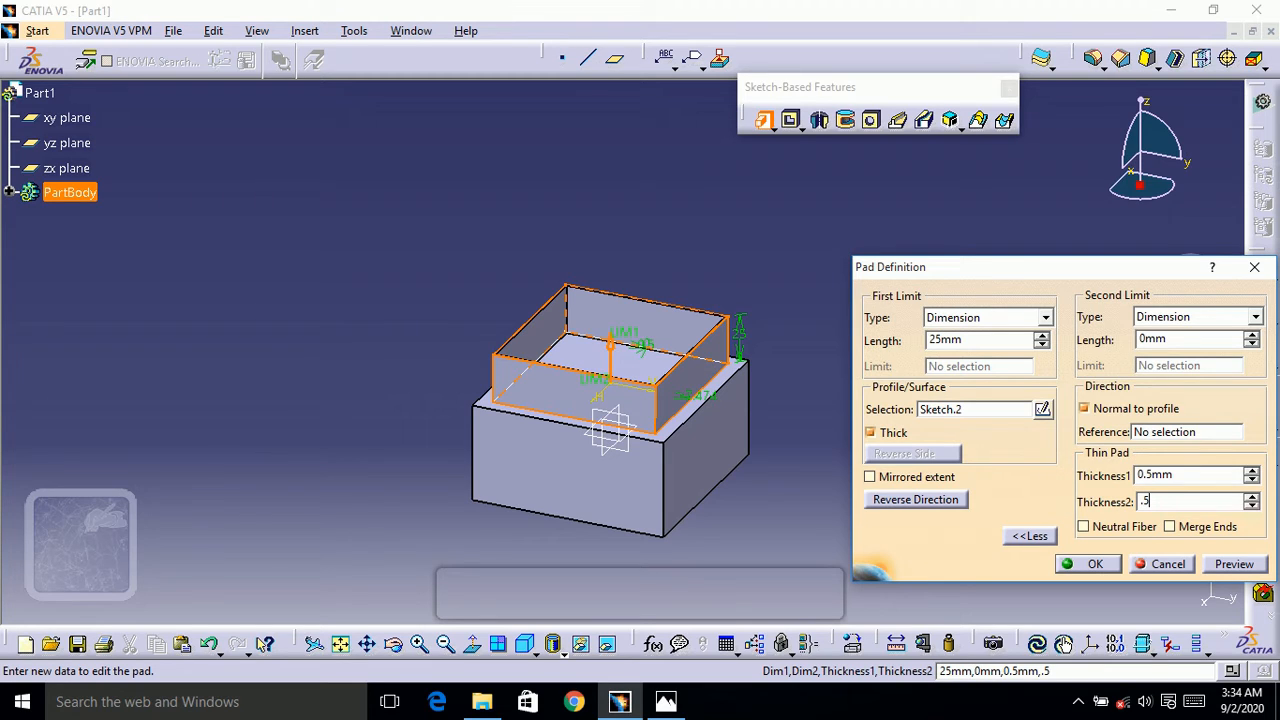
click(1234, 566)
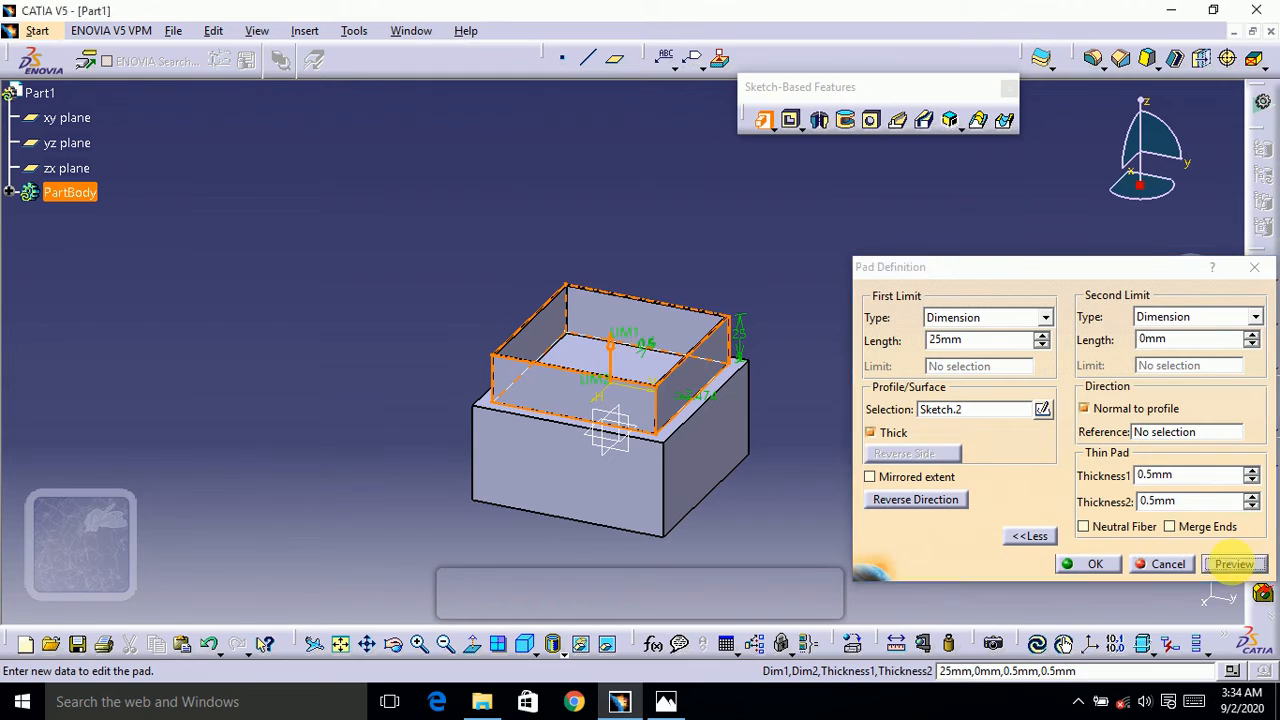
click(1085, 528)
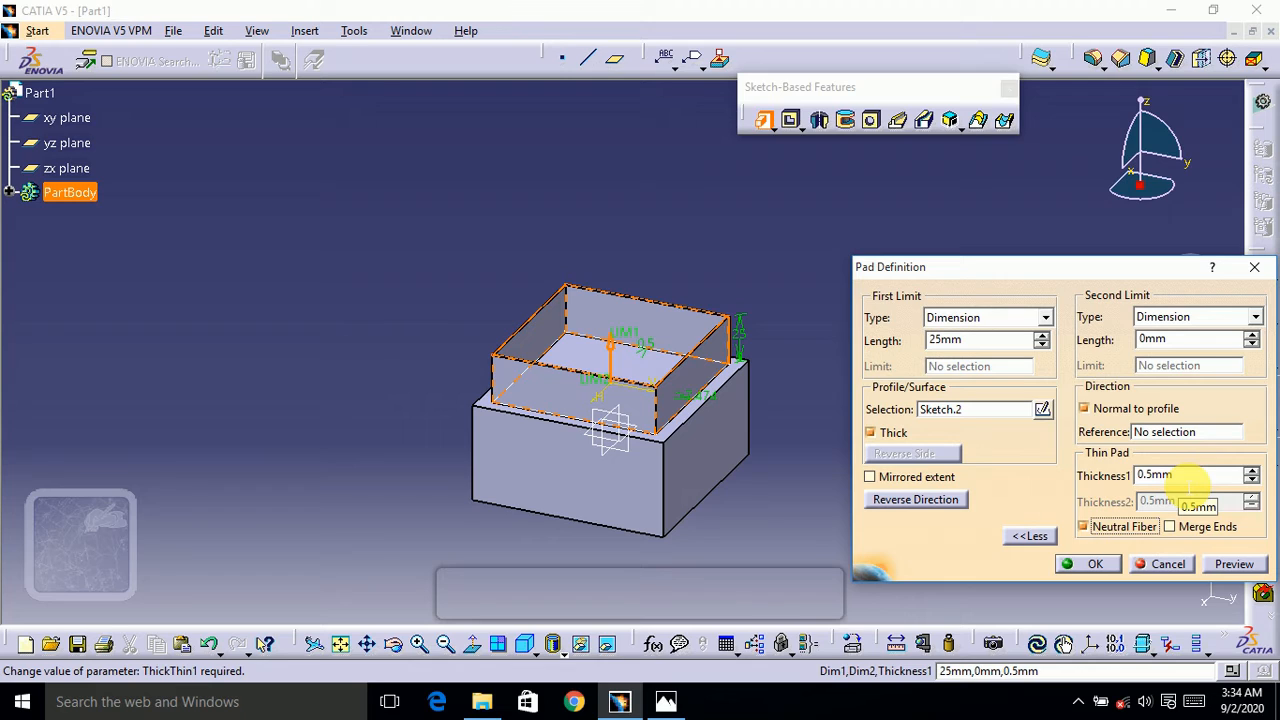
click(1107, 530)
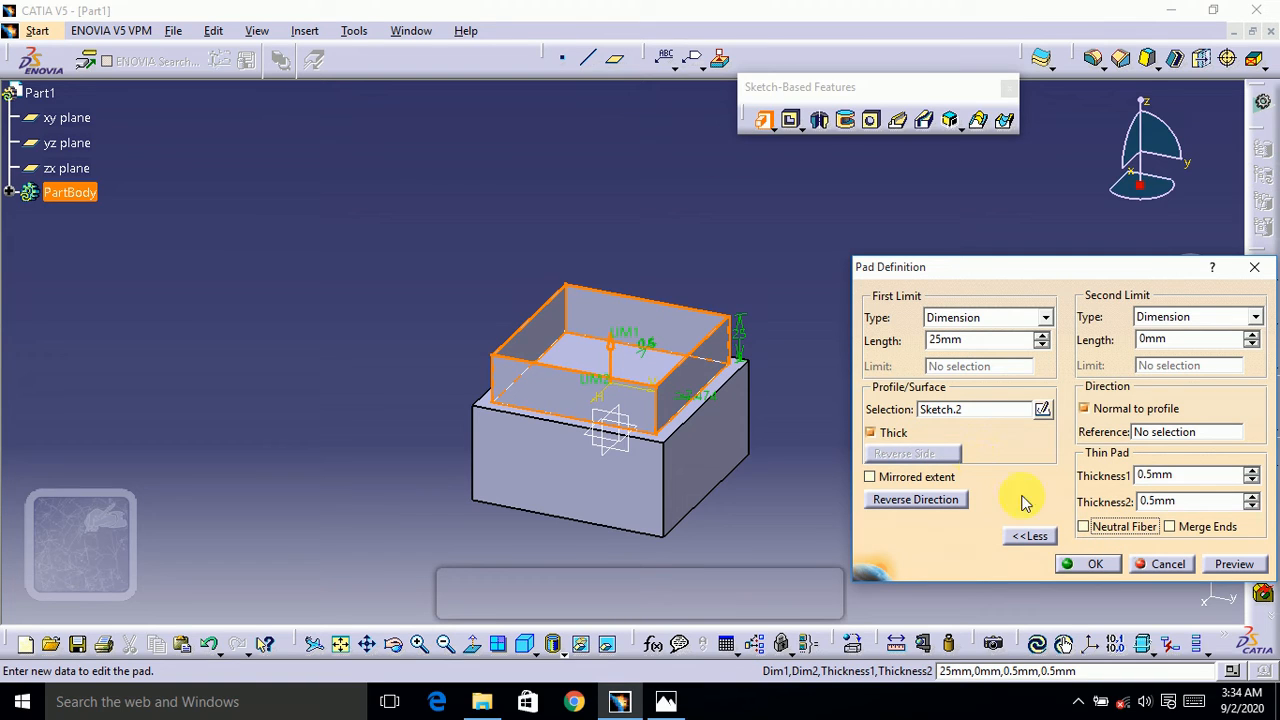
click(1100, 564)
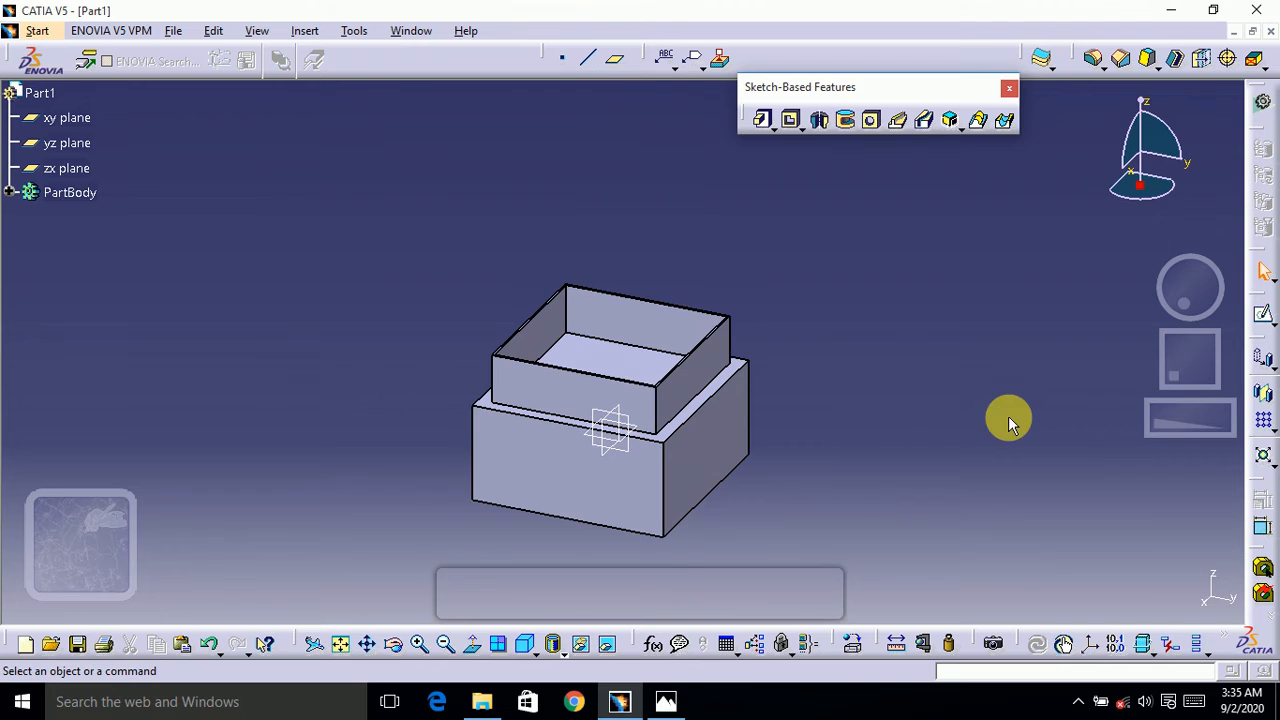
Sketch on the base block's +y side face an inward offset of its outline by about 6 mm, and exit the sketch
click(728, 446)
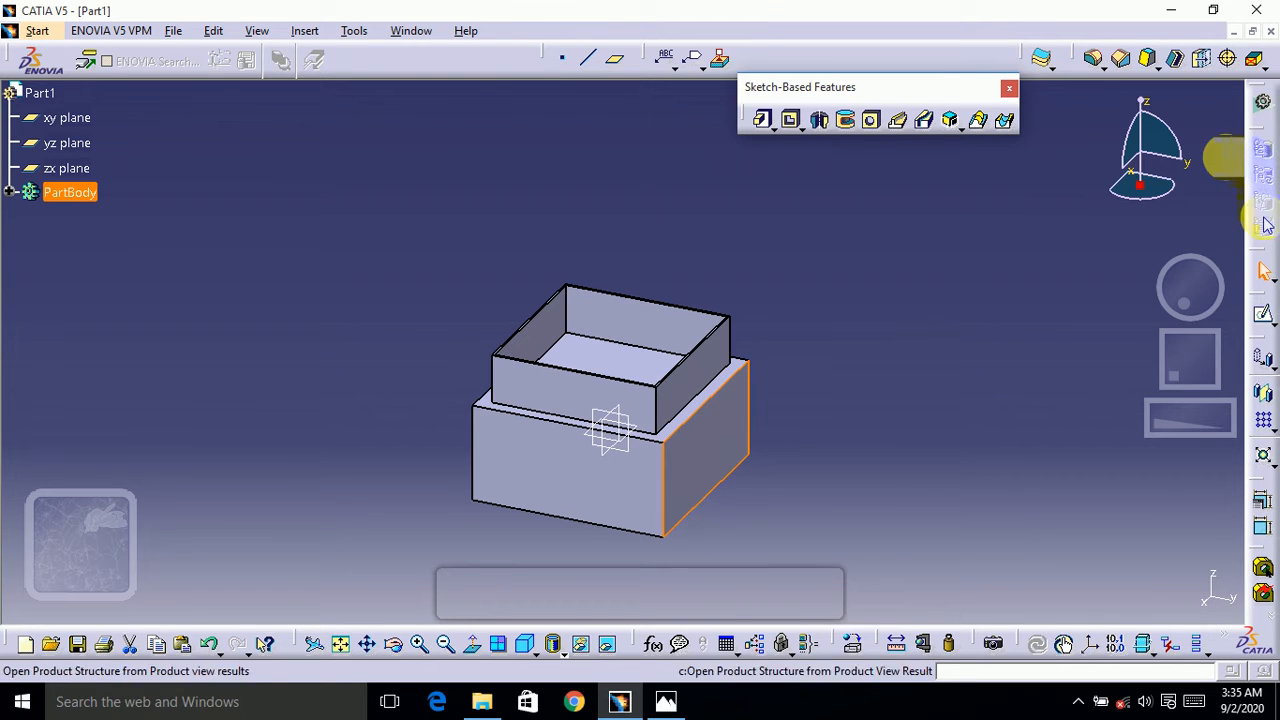
click(1264, 315)
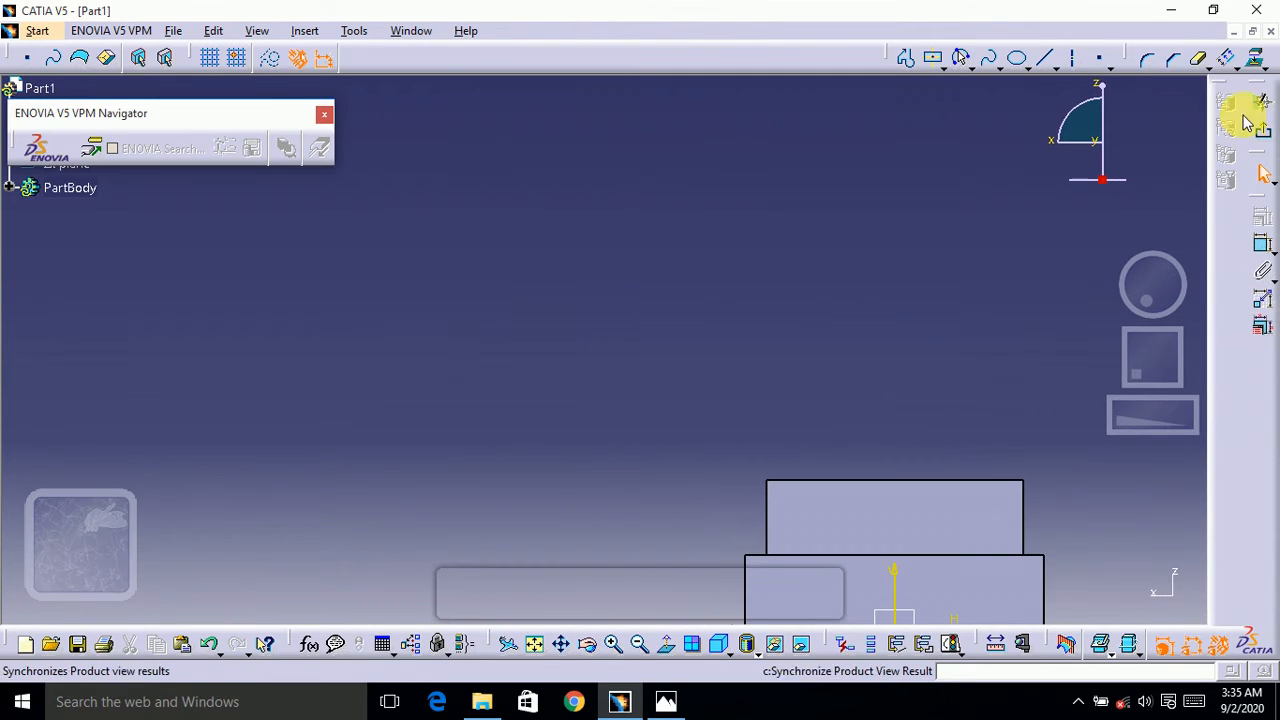
click(1228, 57)
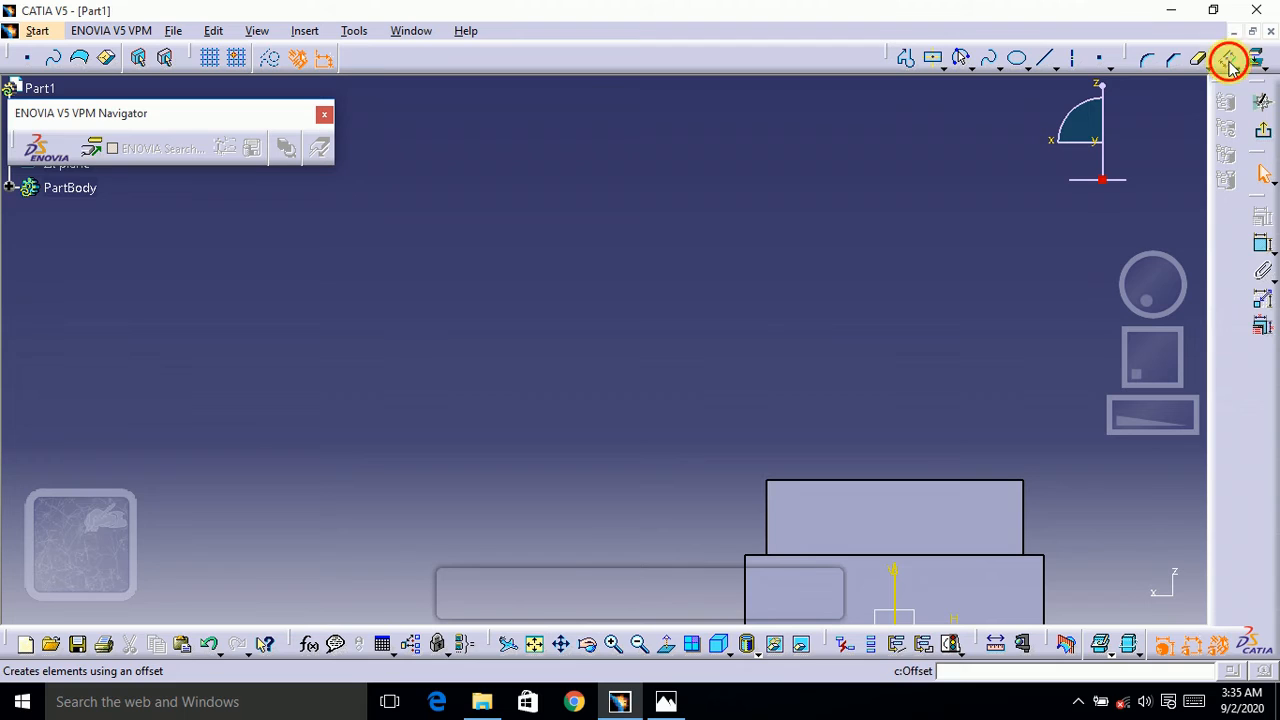
click(955, 600)
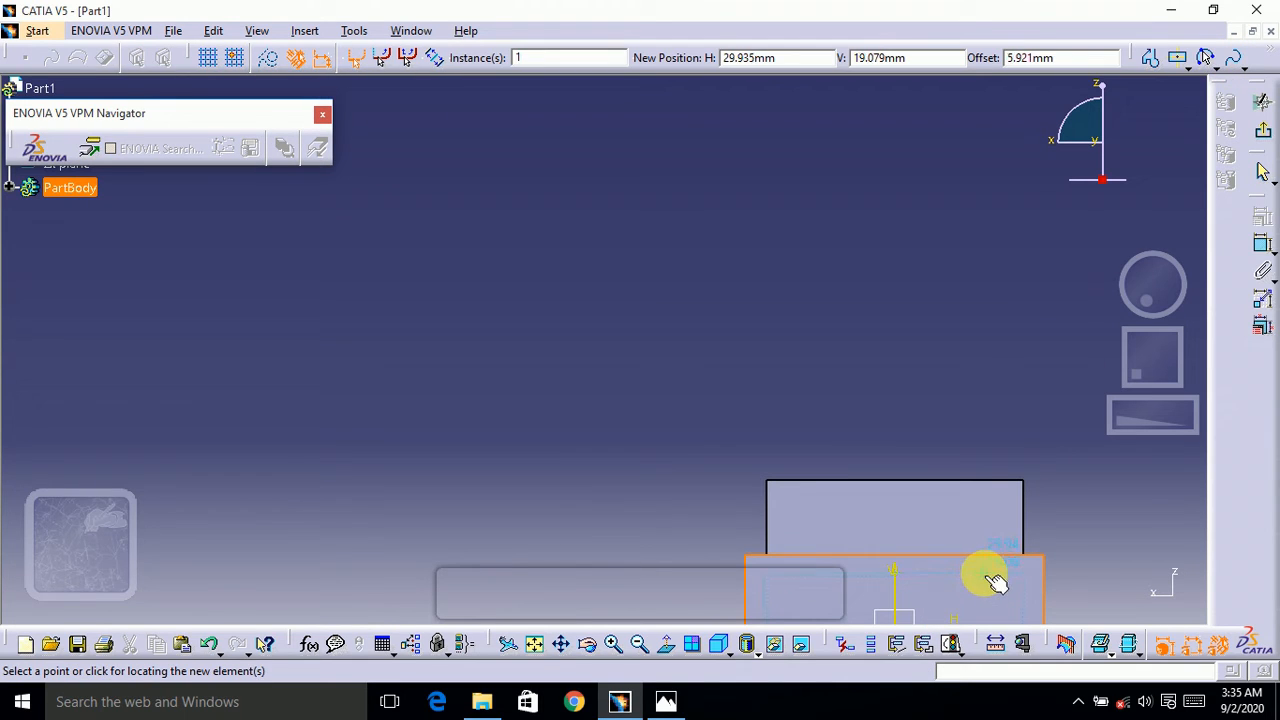
click(992, 580)
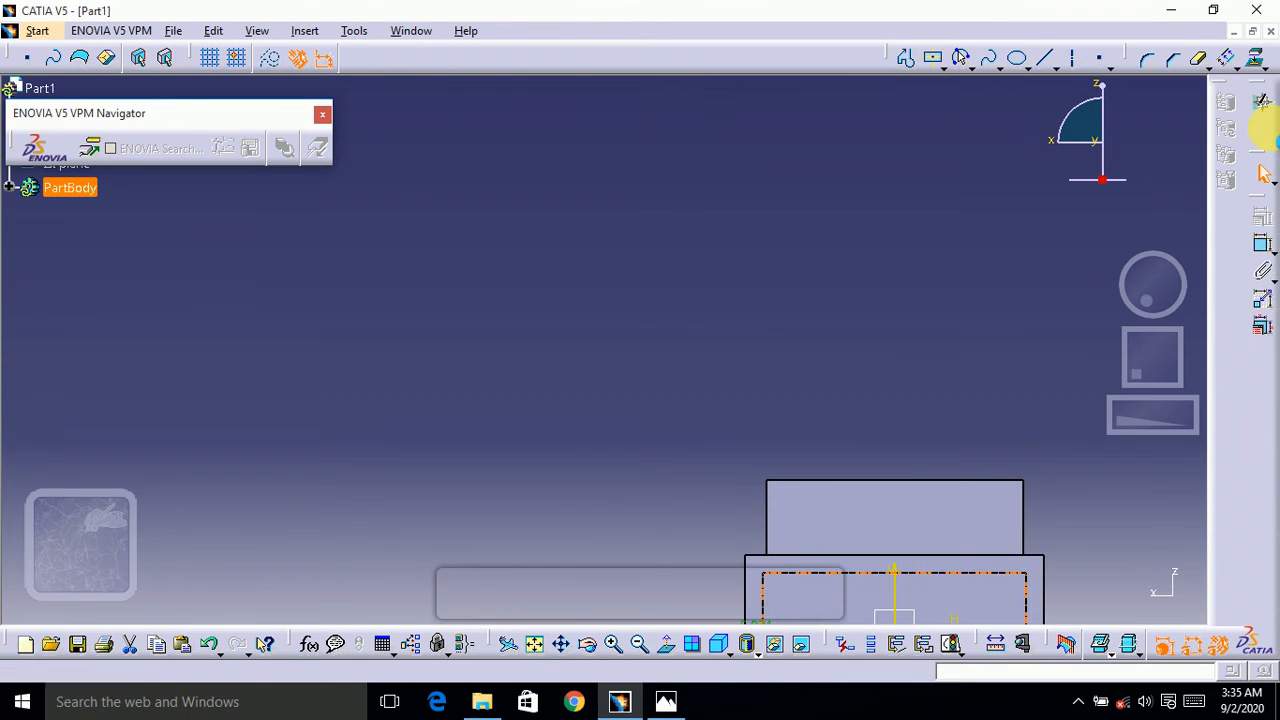
click(1262, 103)
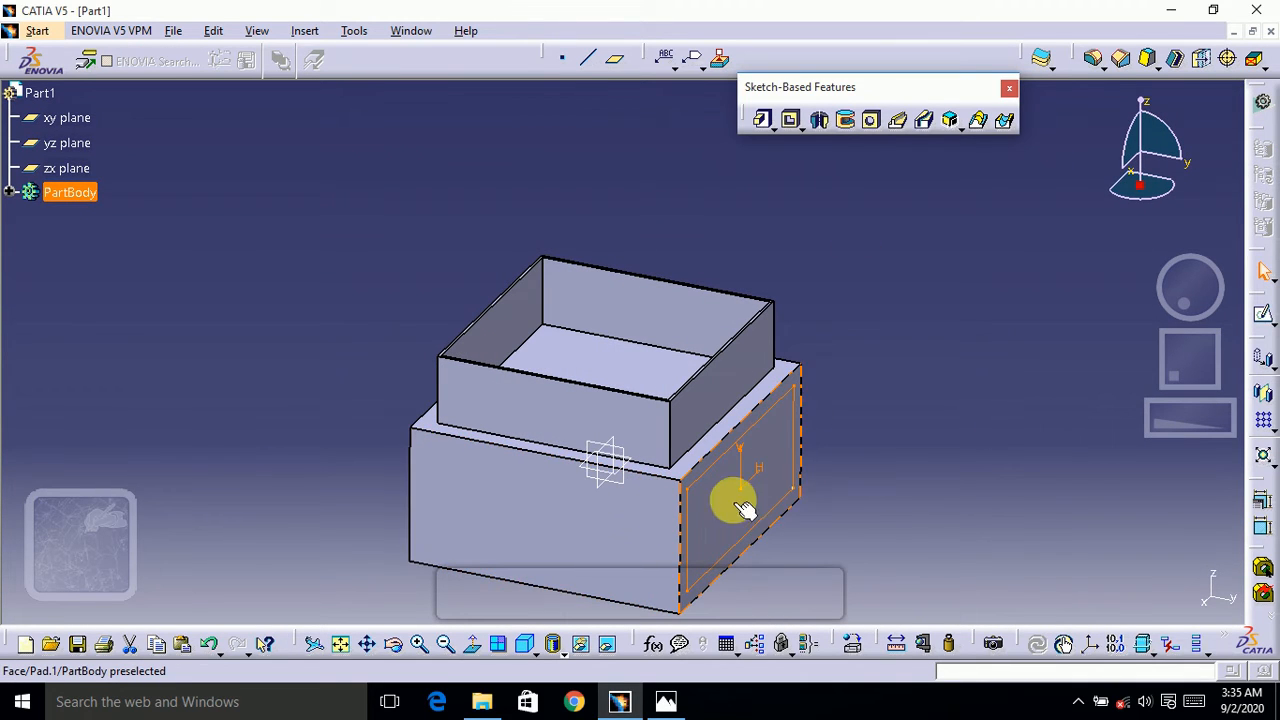
Start a sketch on the block's front face and draw a line about 148 mm long from the origin at about 38 degrees
click(634, 510)
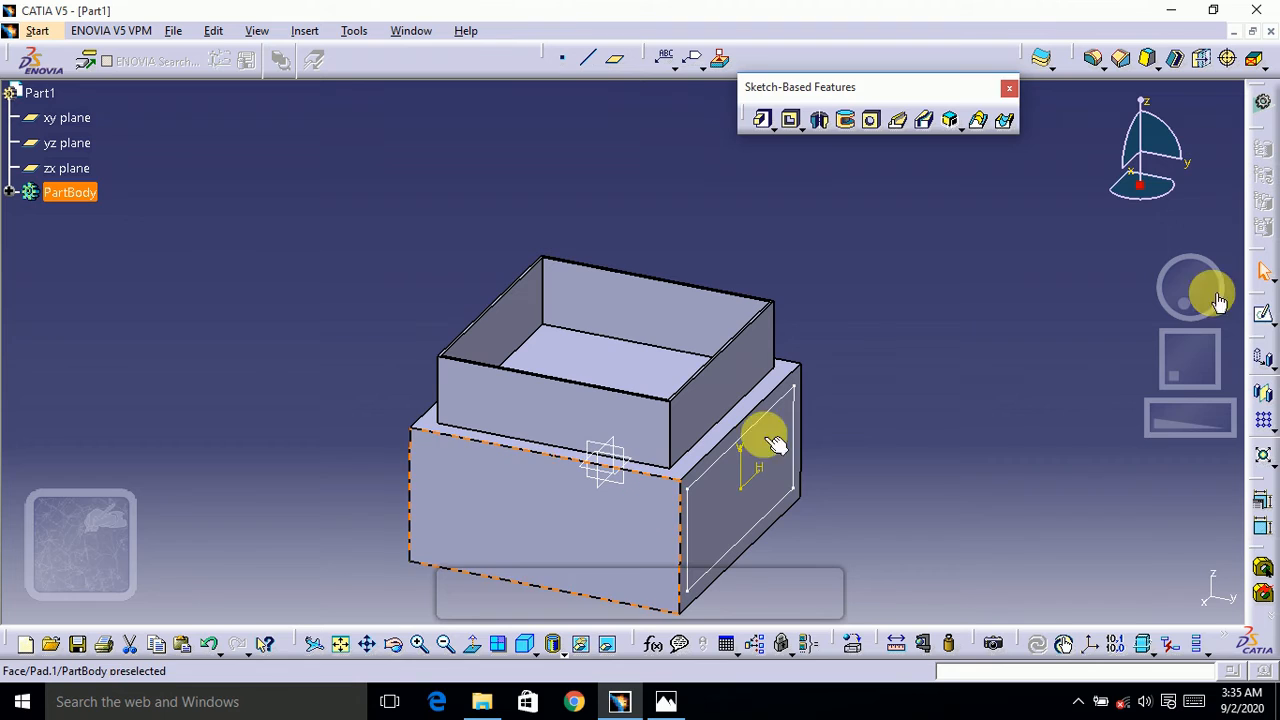
click(1260, 310)
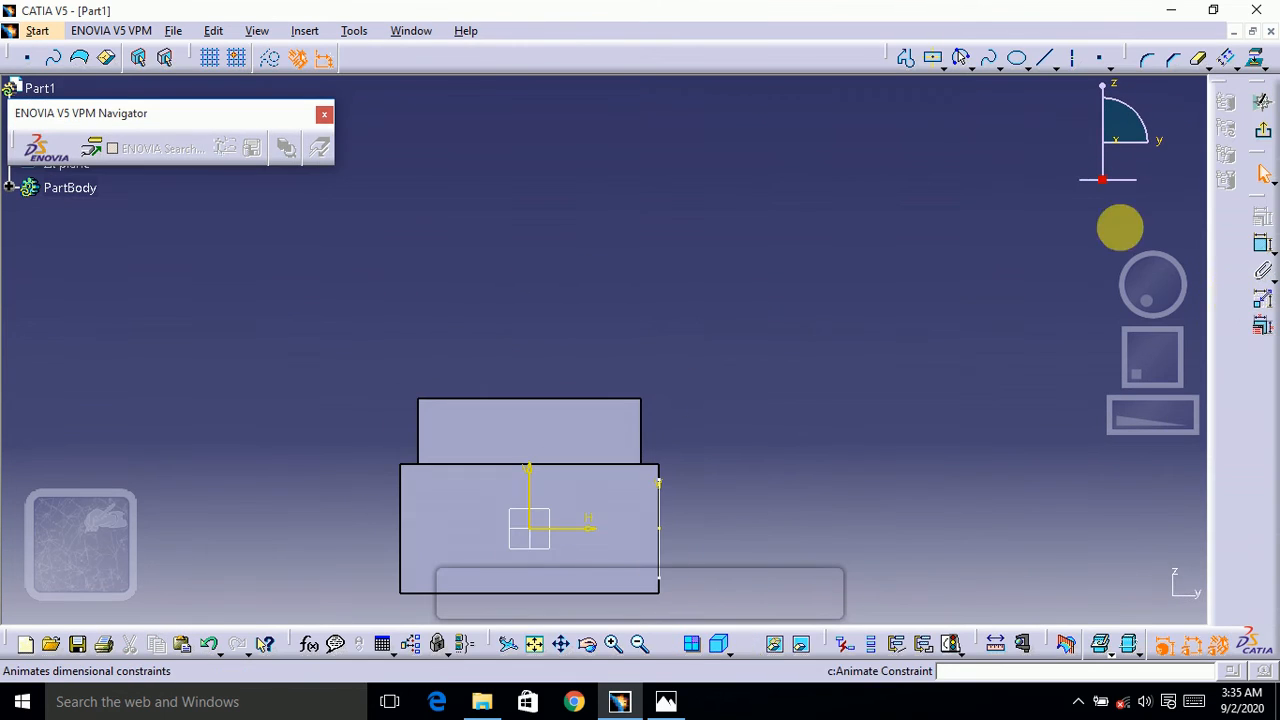
click(1045, 57)
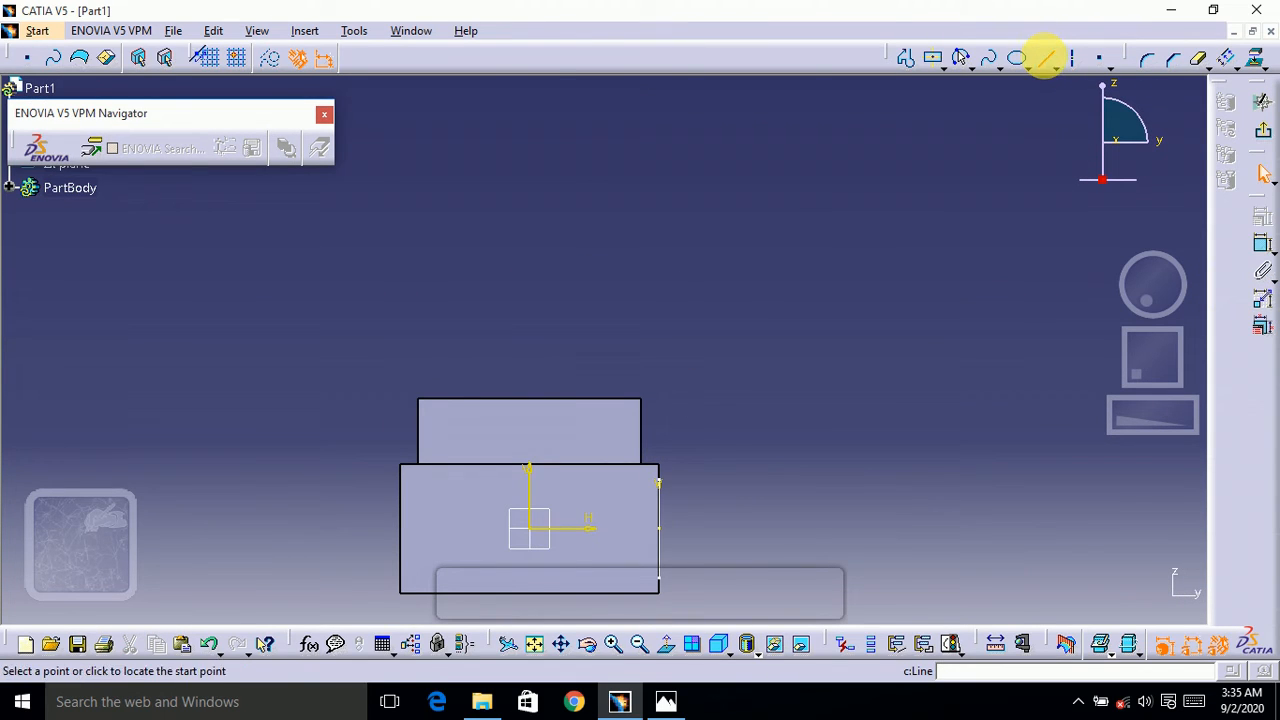
click(530, 529)
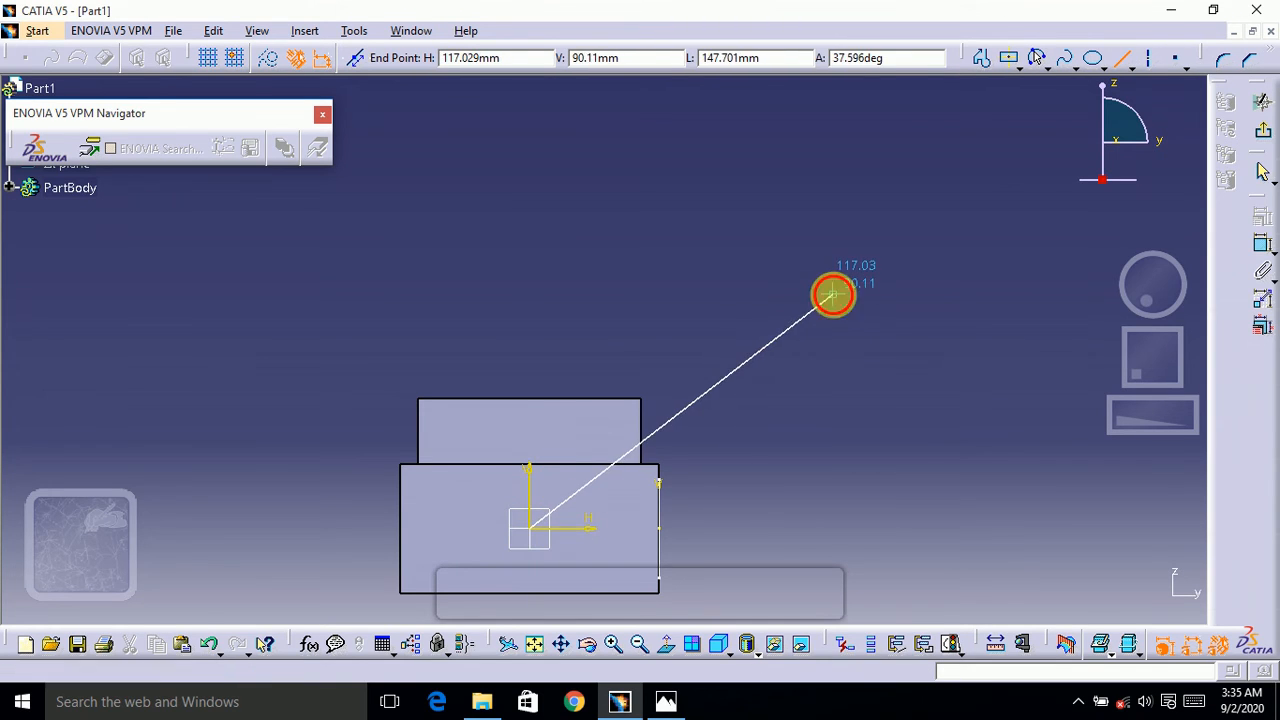
click(834, 295)
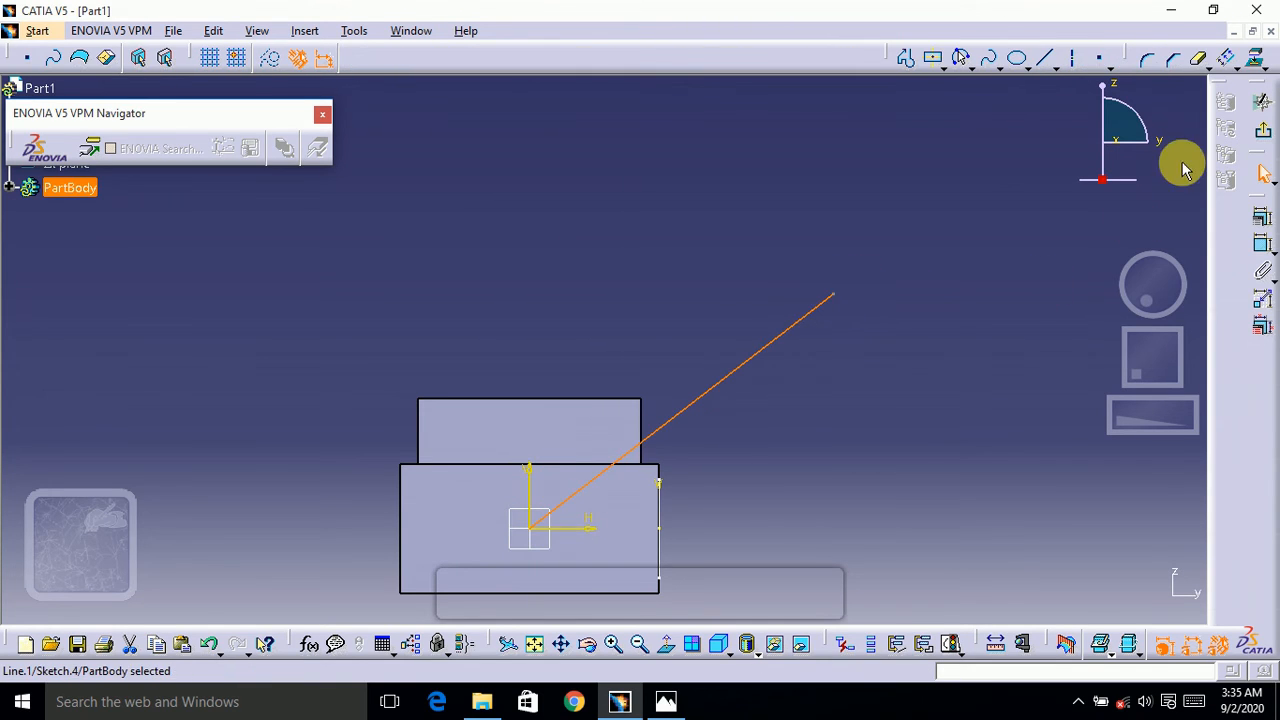
Constrain the sketched line to a 45-degree angle from the horizontal axis and exit the sketch
click(1260, 247)
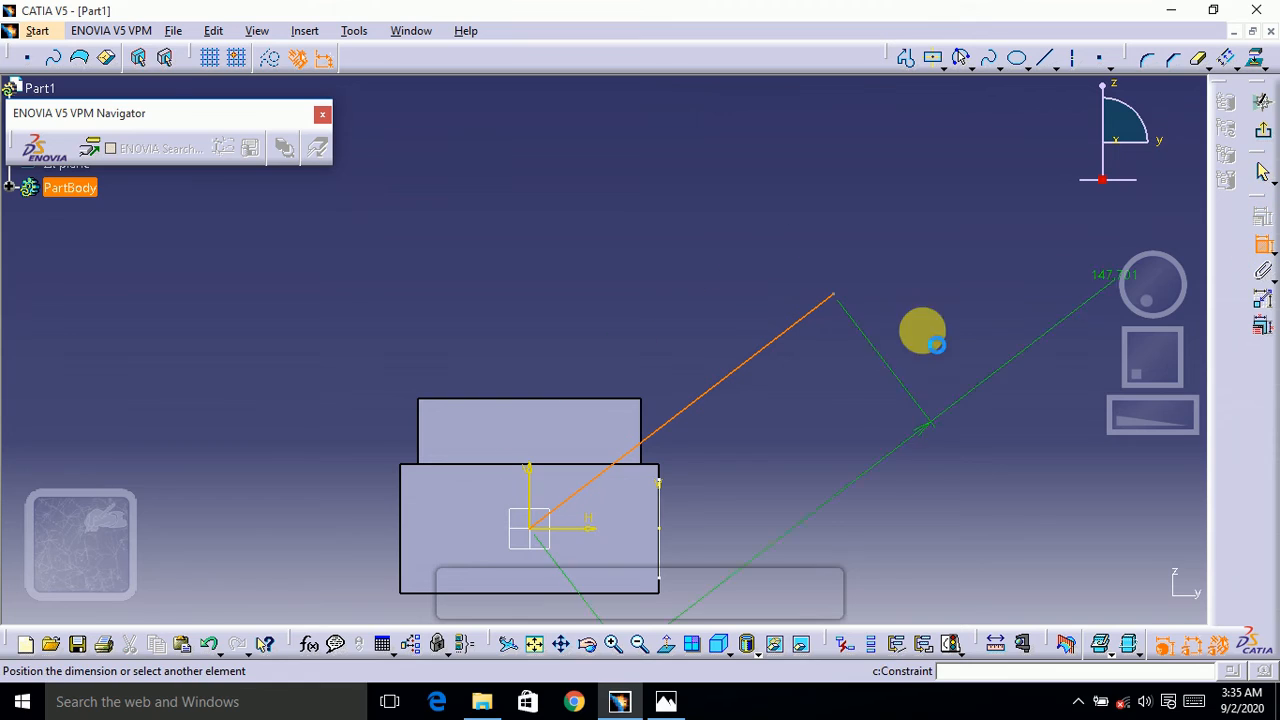
click(592, 533)
click(905, 412)
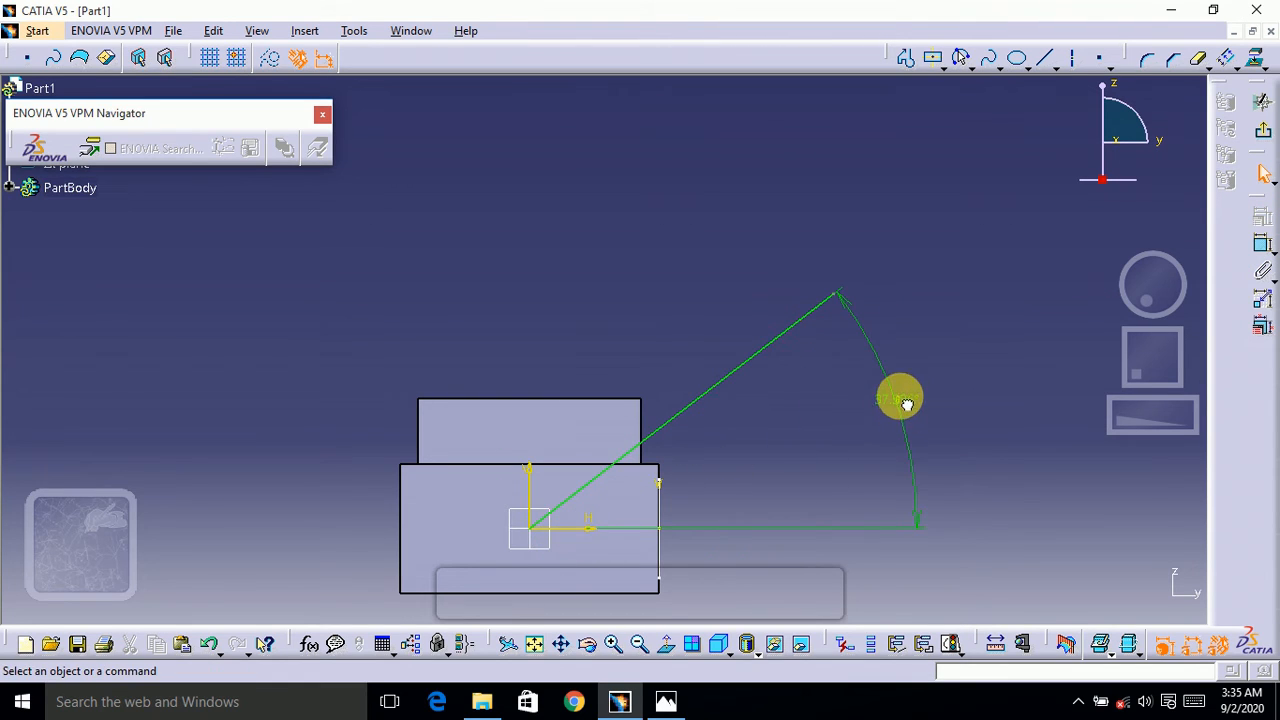
double_click(905, 404)
text(45)
key(Return)
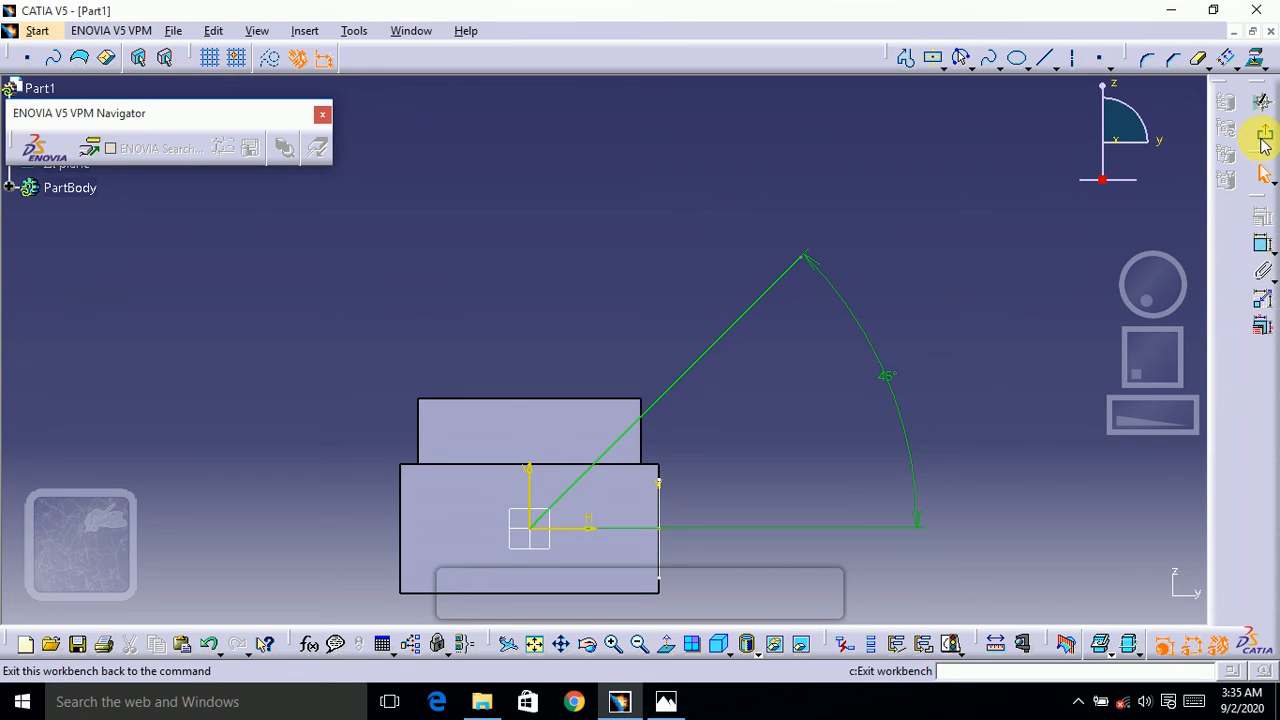
click(1263, 140)
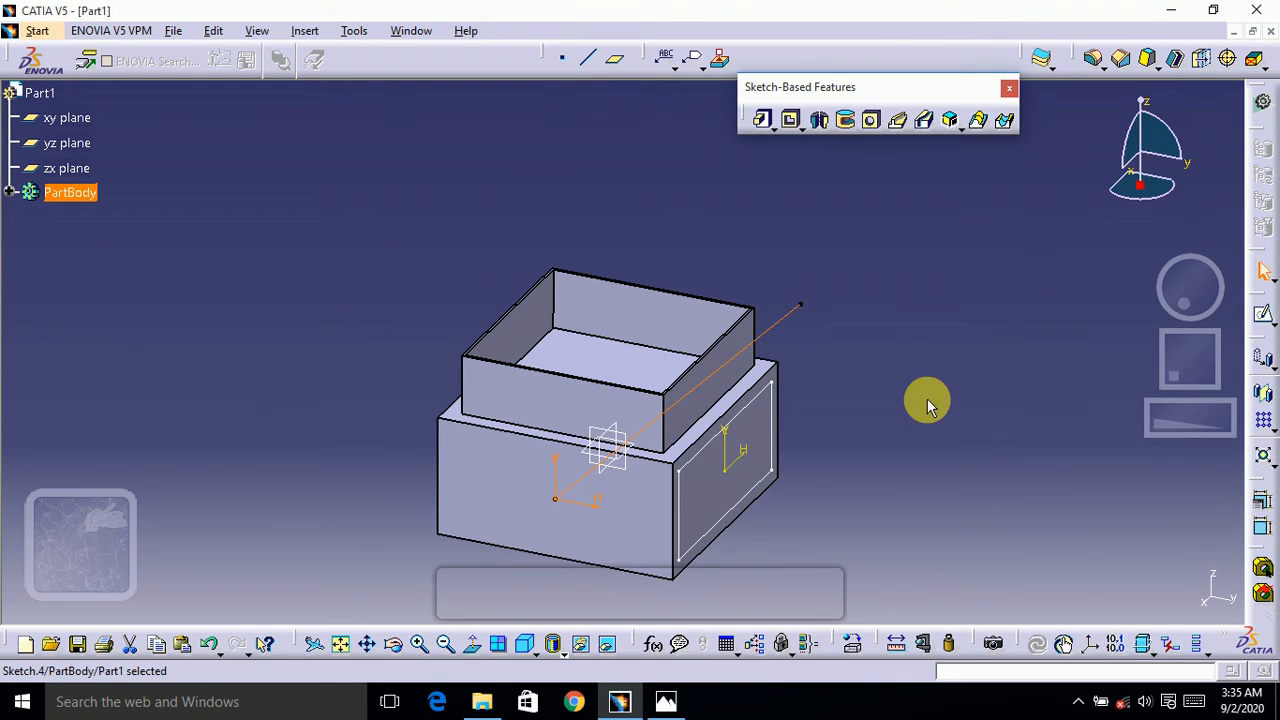
click(850, 372)
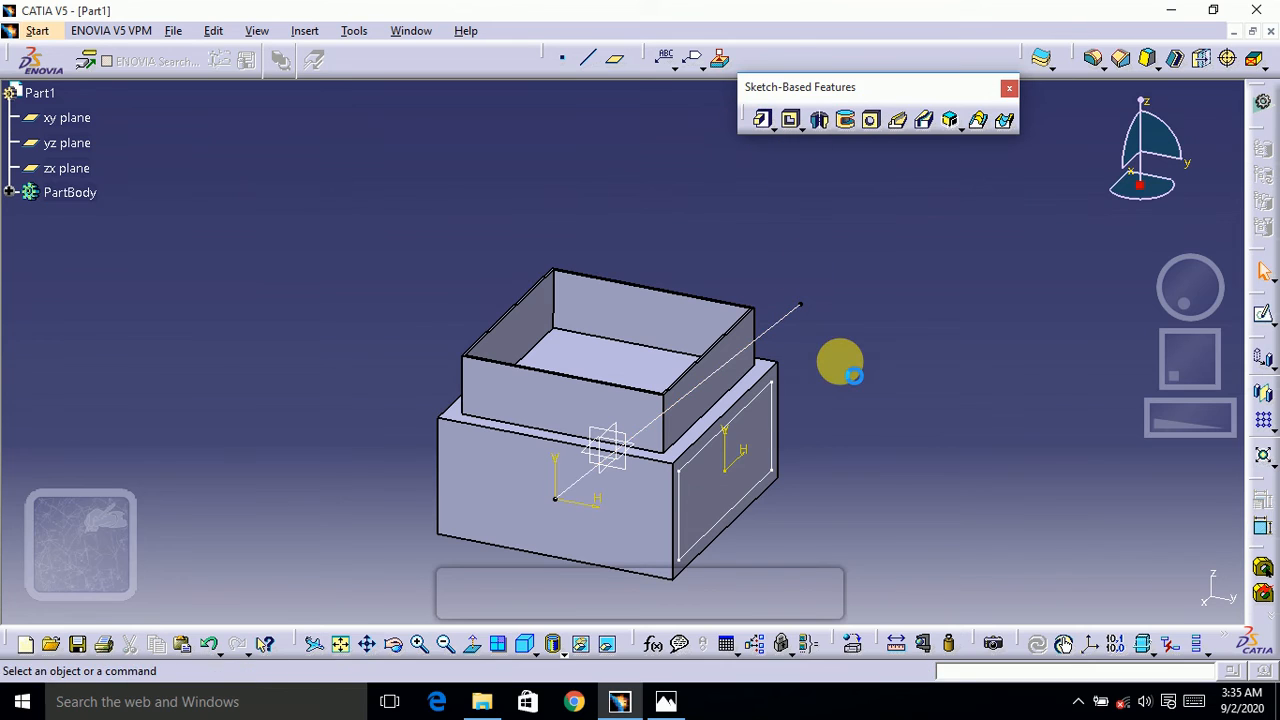
Start a Pad of the offset rectangle on the side face, with its direction following the 45-degree sketched line instead of the profile normal
click(768, 410)
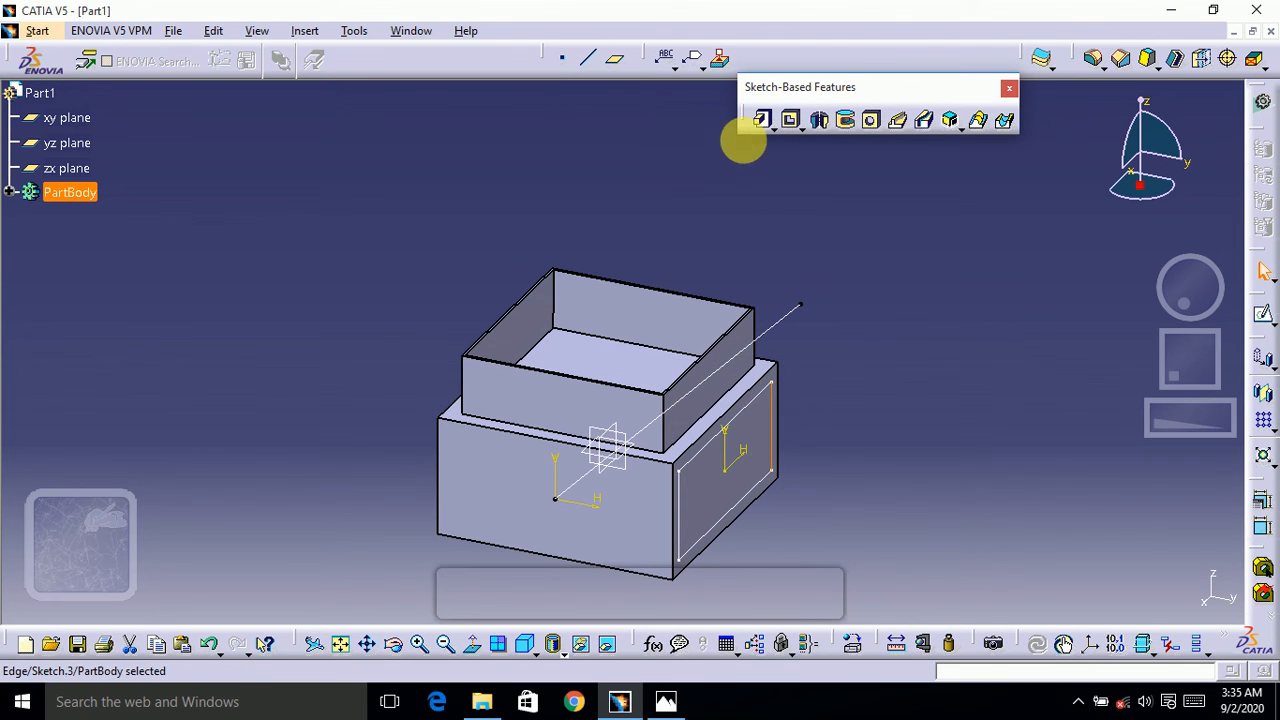
click(762, 120)
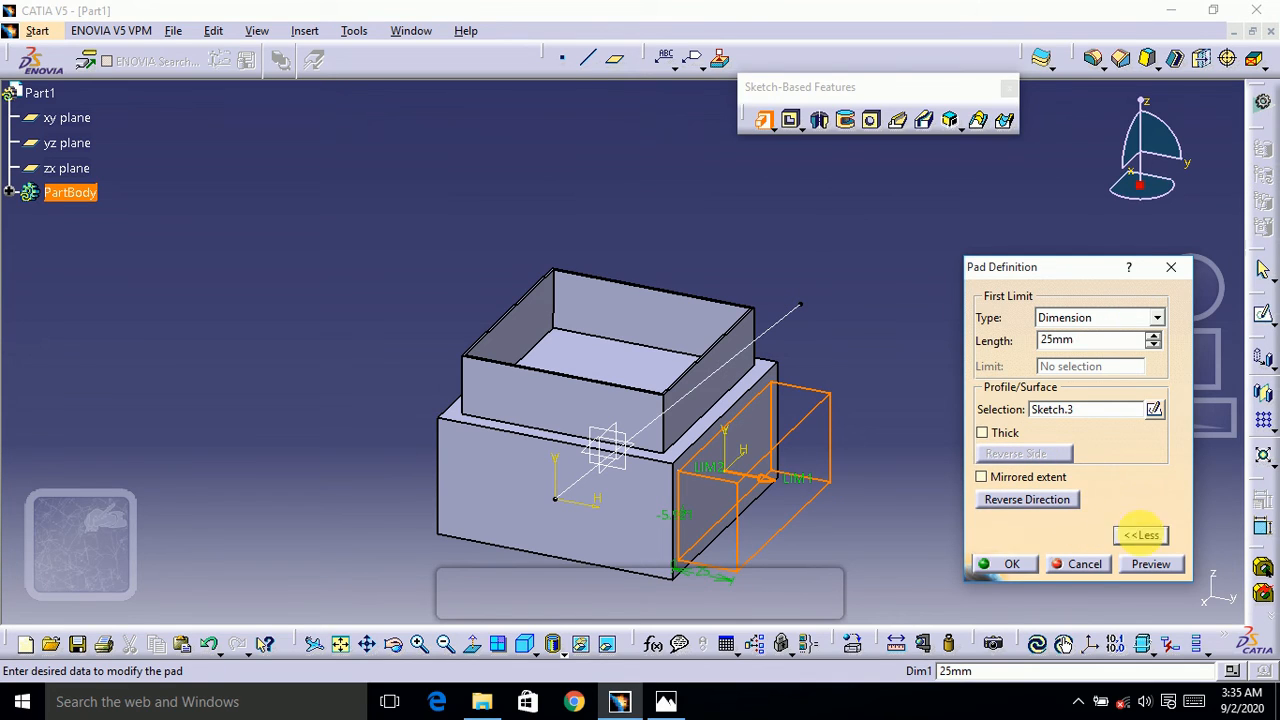
click(1137, 537)
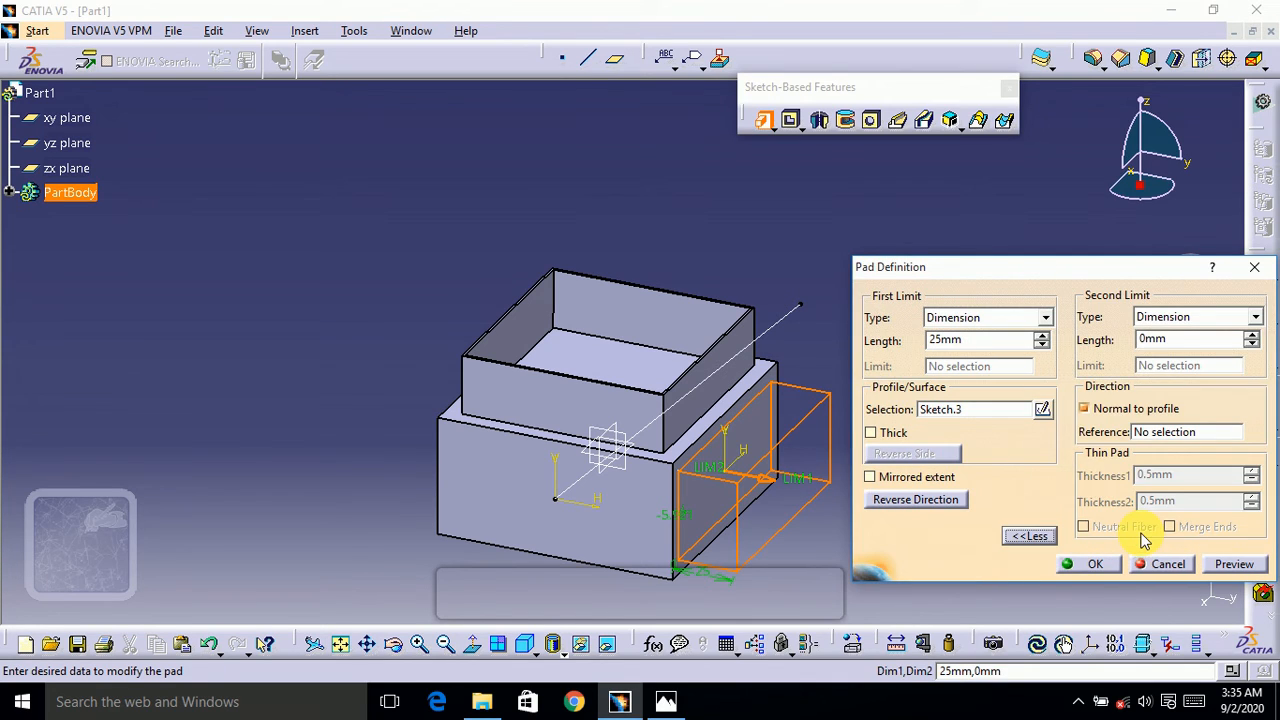
click(1113, 410)
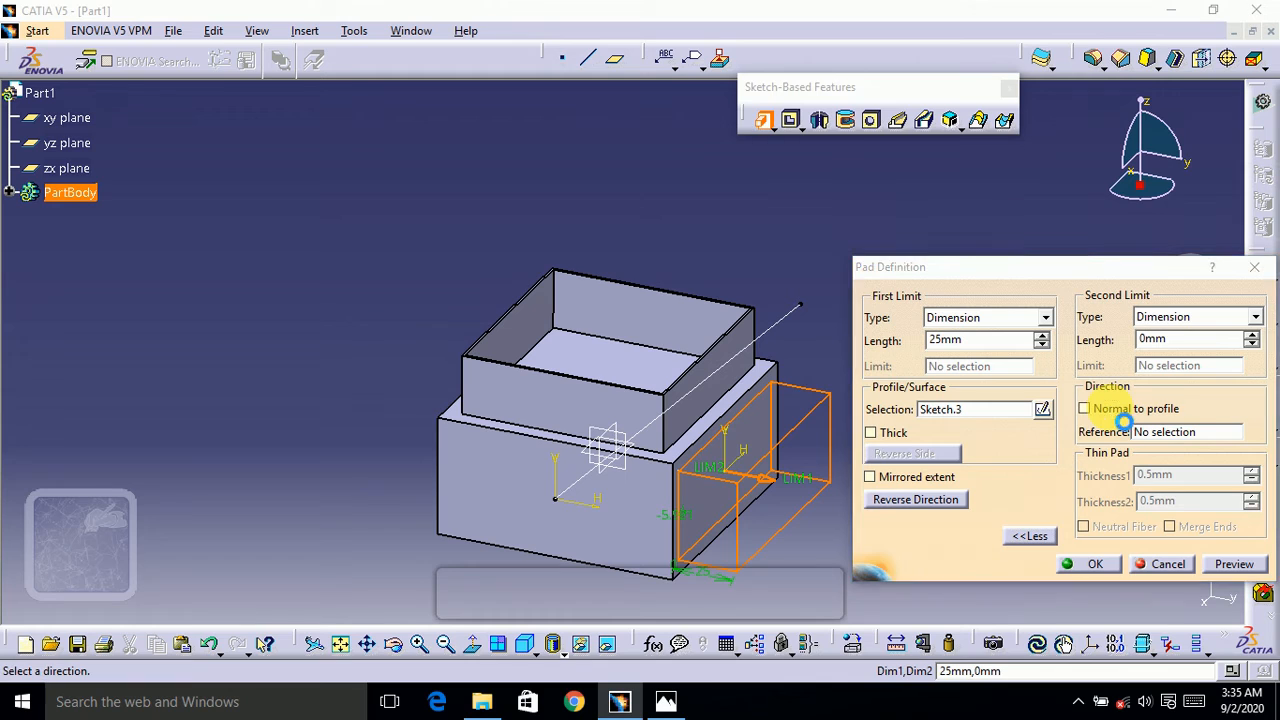
click(1165, 436)
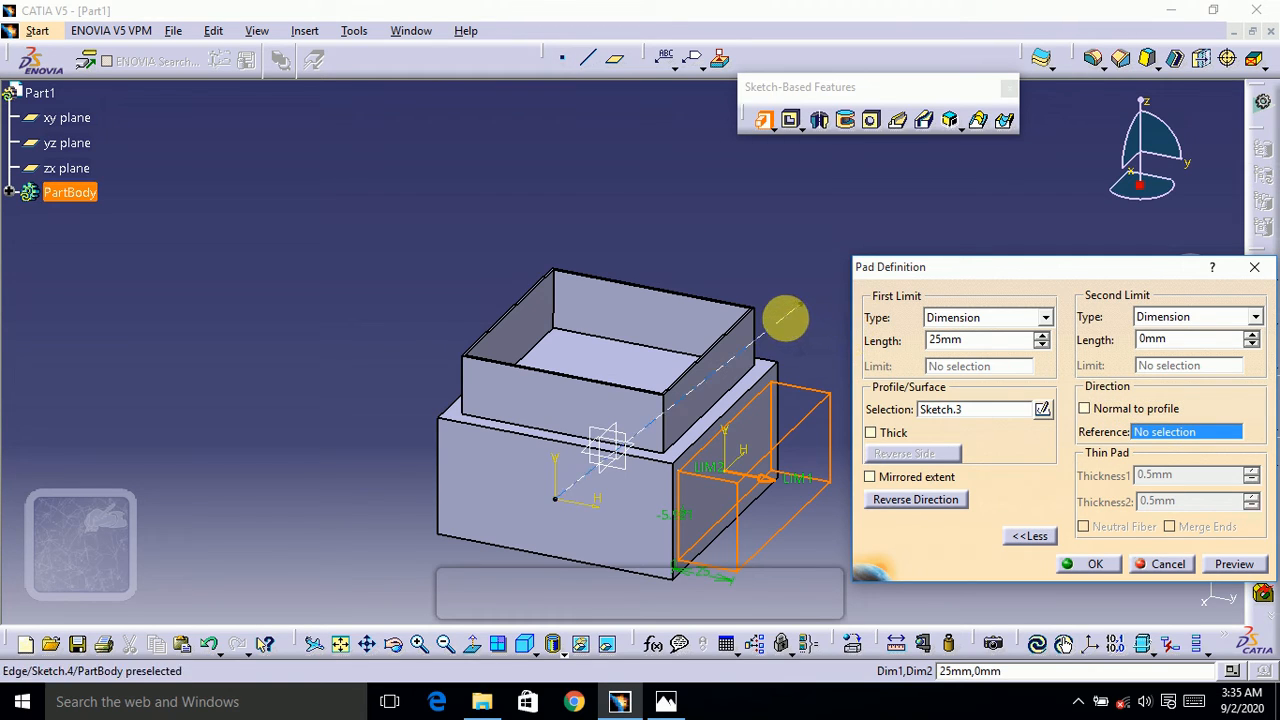
click(786, 318)
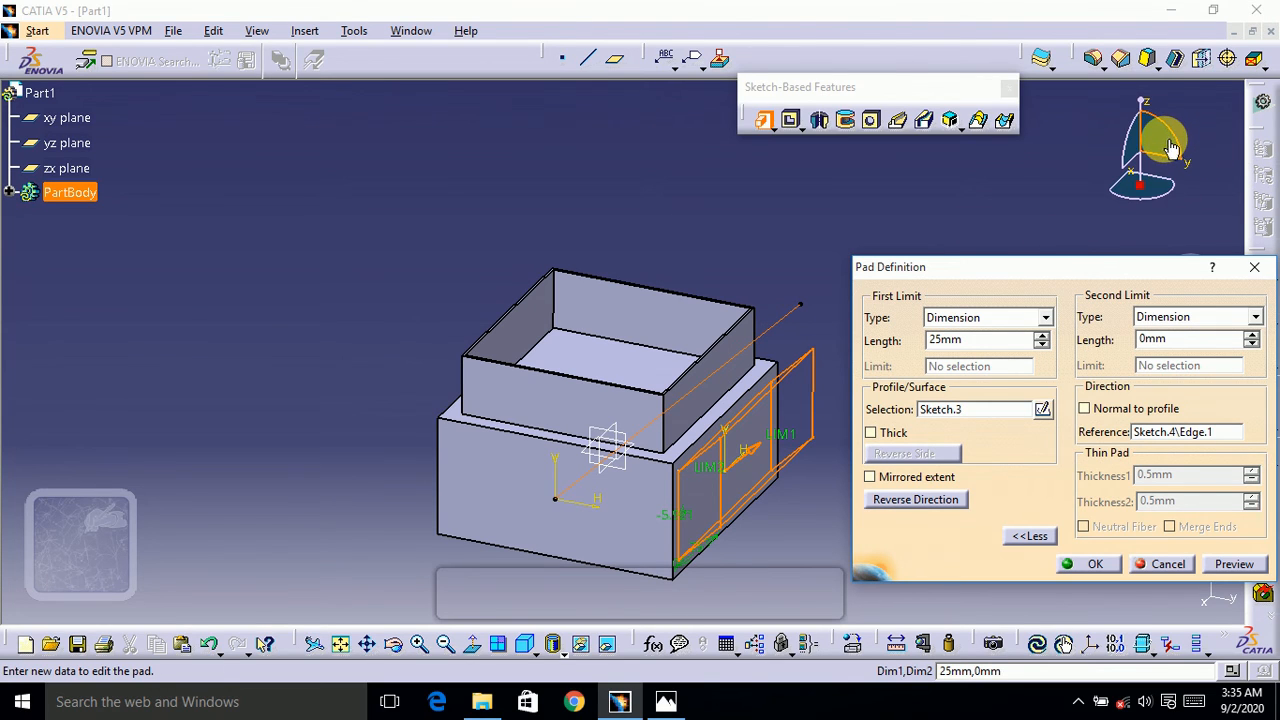
Set the inclined pad's first limit length to 66 mm and preview it
drag(1164, 141, 903, 106)
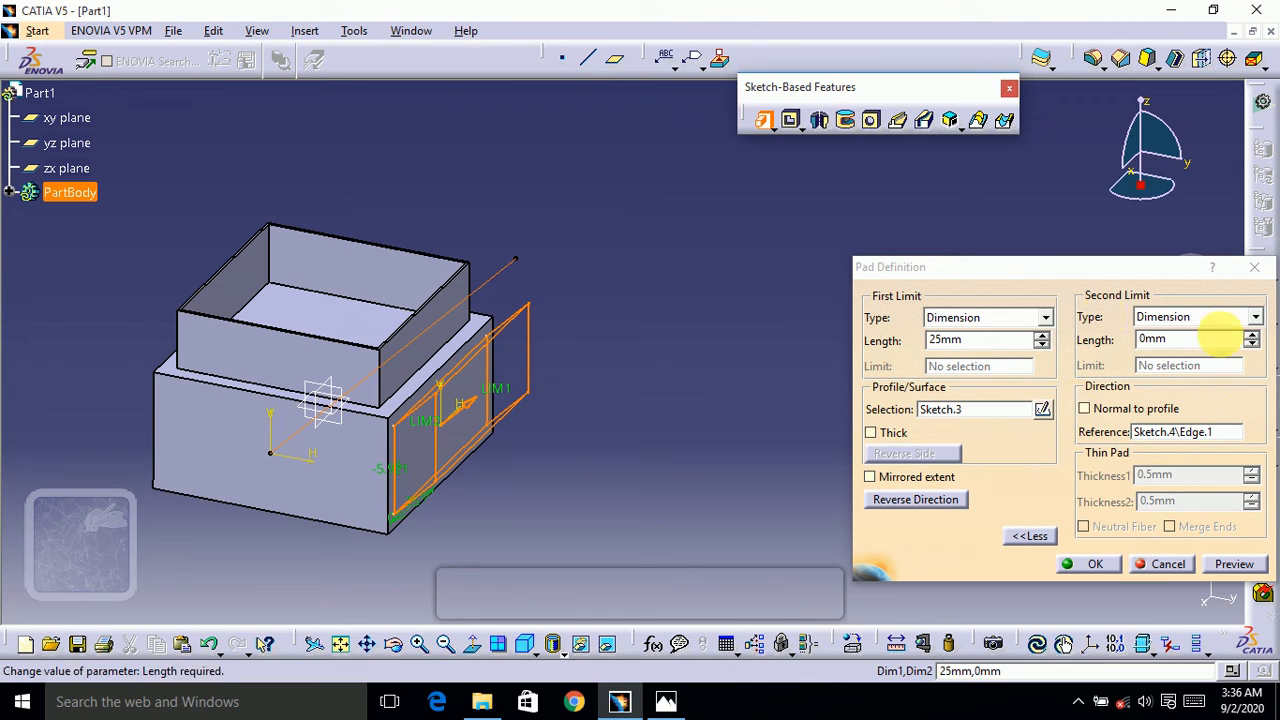
click(1042, 335)
drag(1042, 338, 1042, 340)
click(1235, 566)
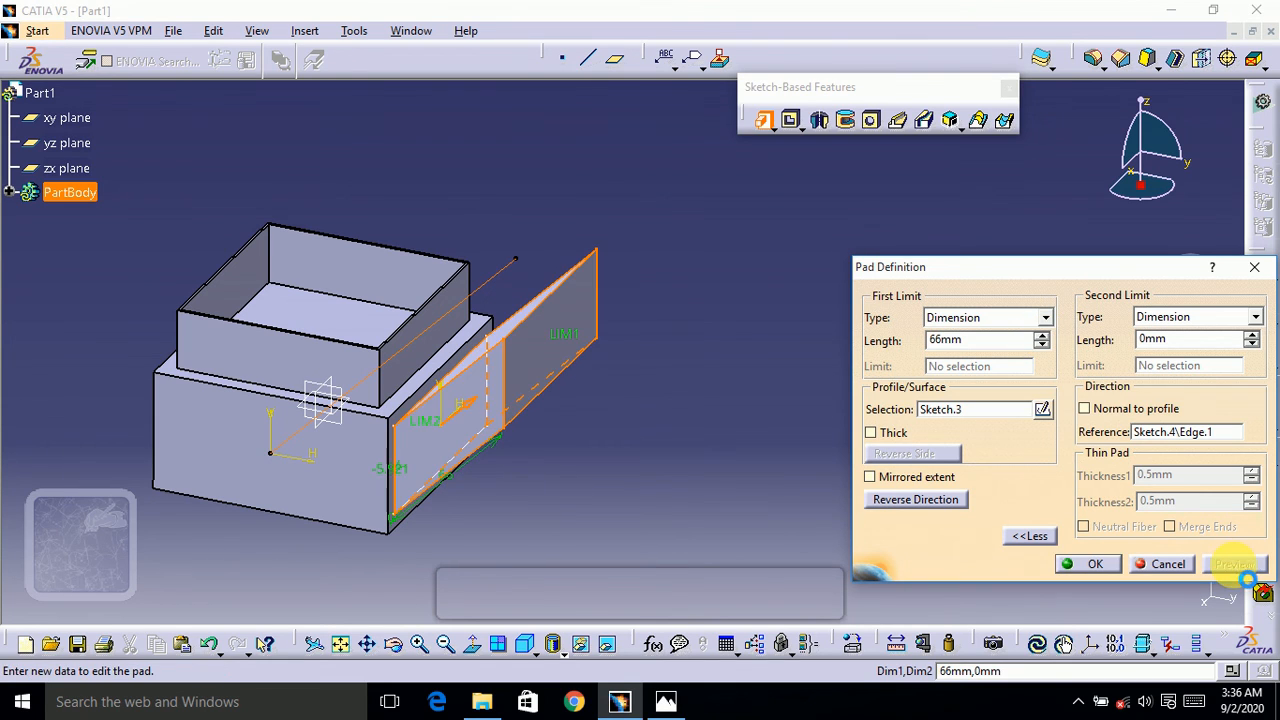
Enable the Thick and Neutral Fiber options for the inclined pad, set Thickness1 to 1 mm, and preview it
click(872, 433)
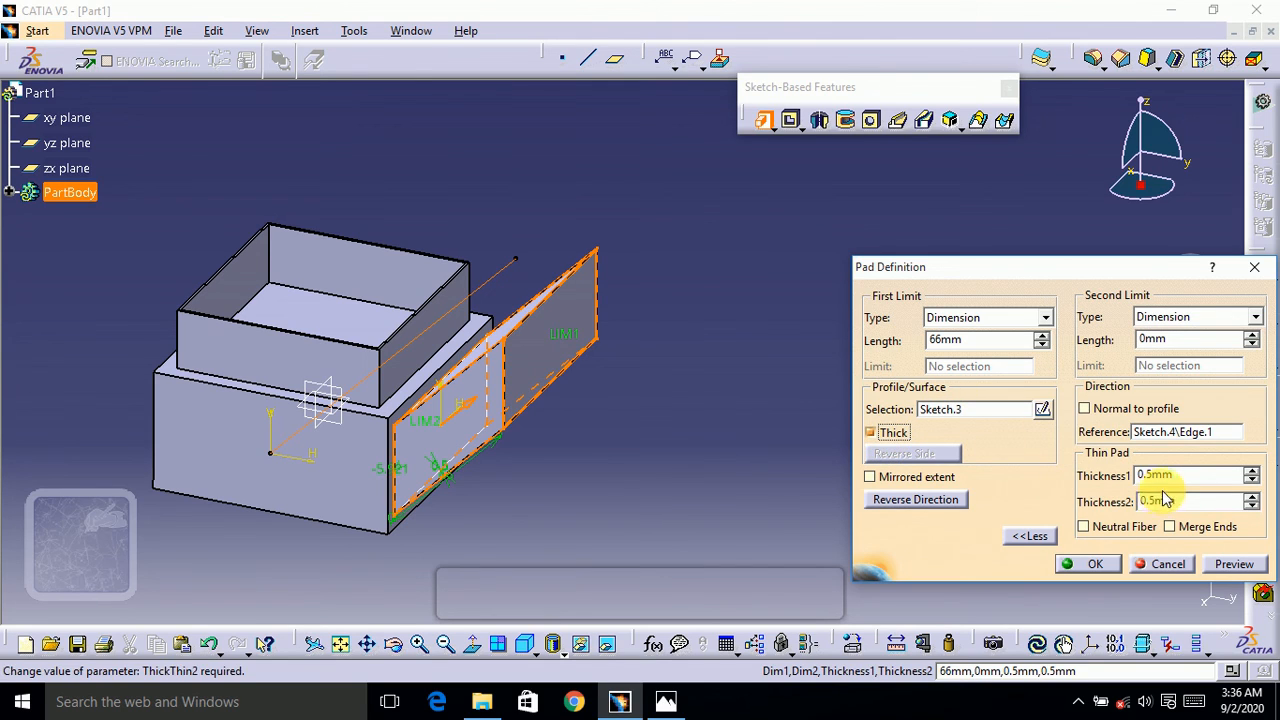
click(1084, 527)
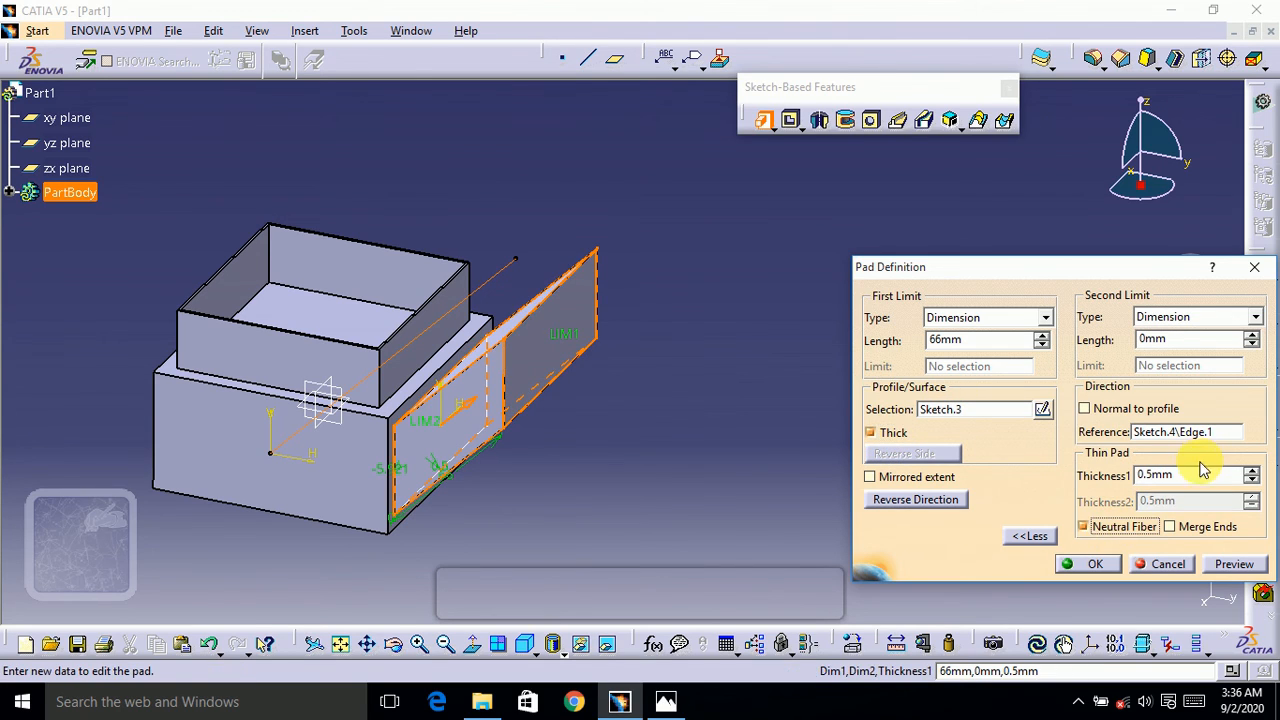
drag(1193, 476, 1134, 476)
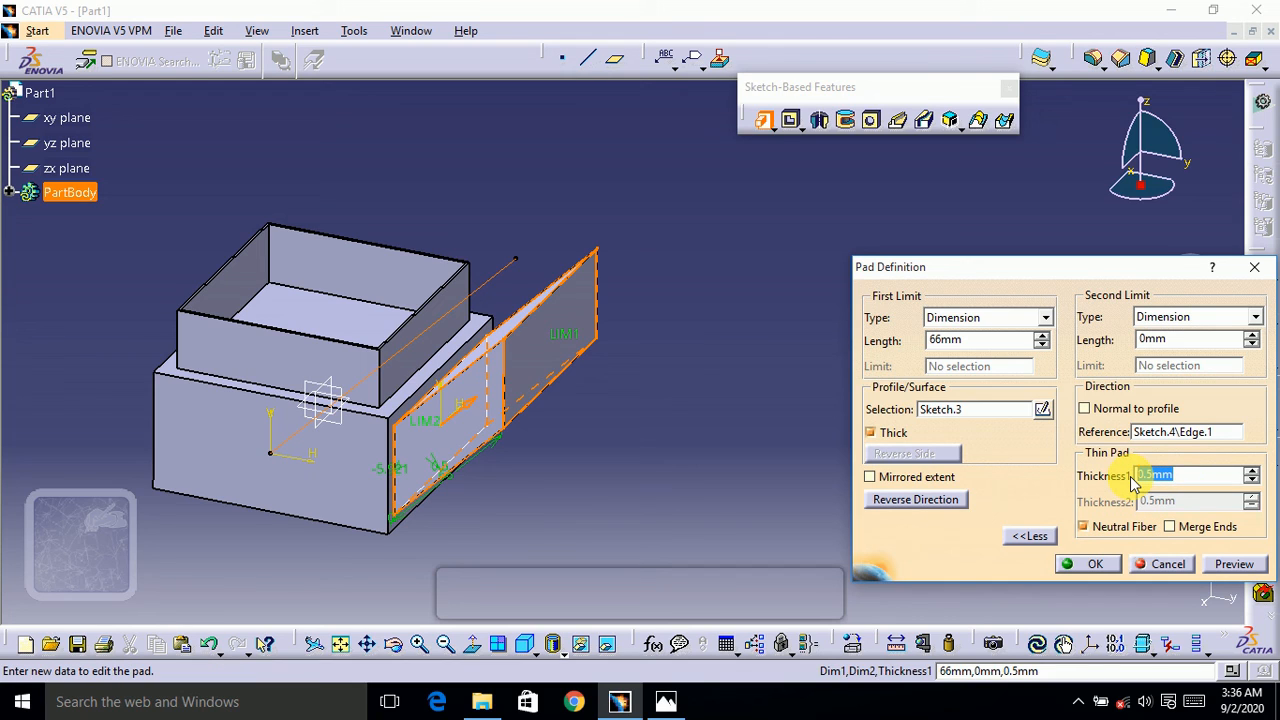
text(1)
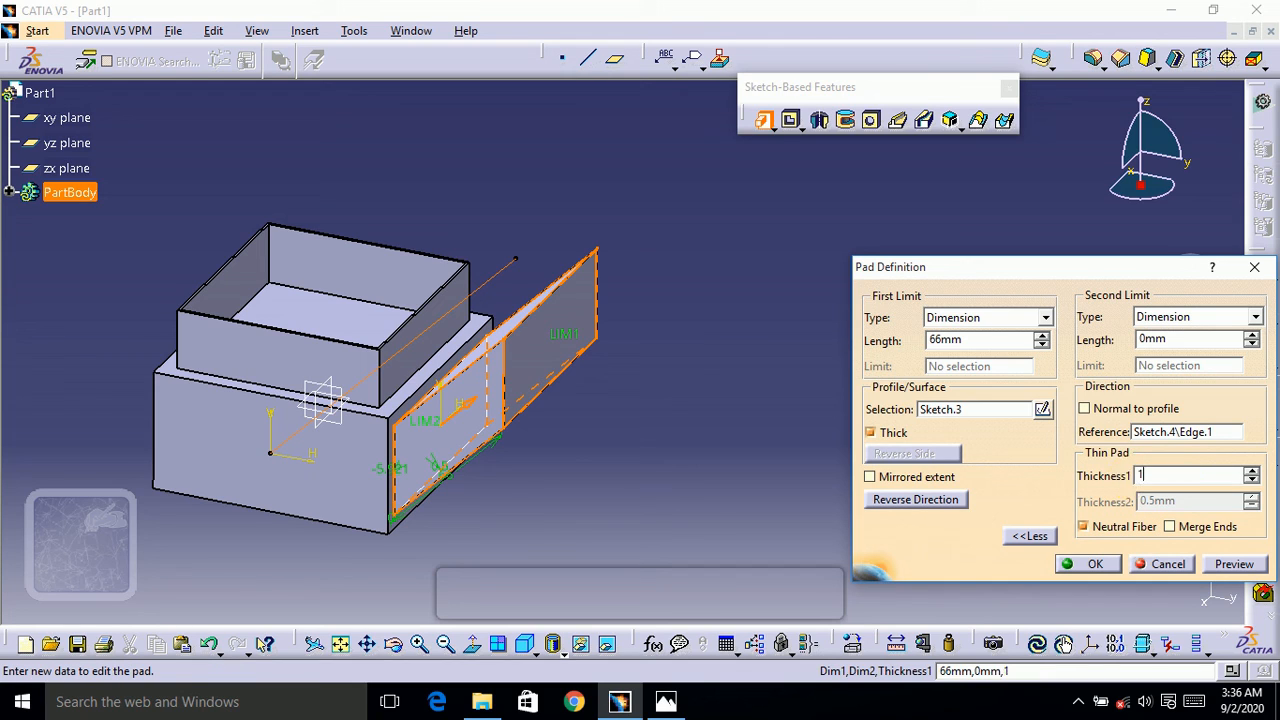
click(1240, 563)
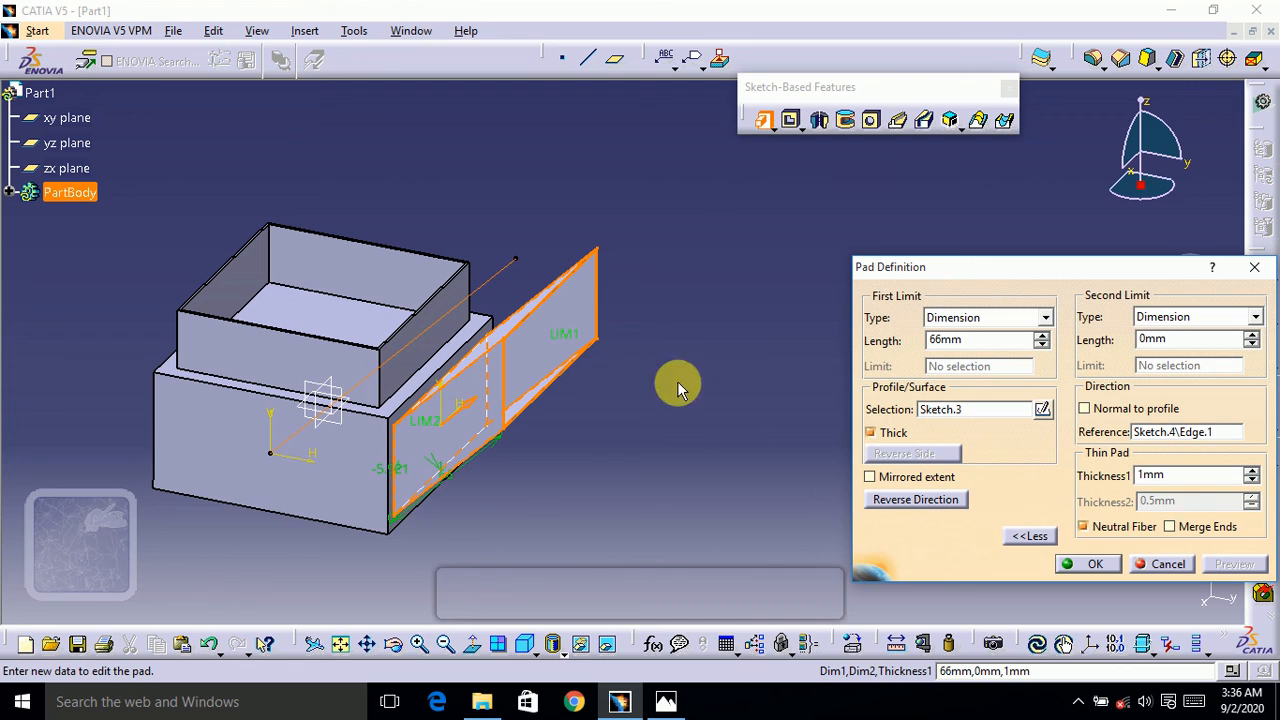
Try the Mirrored extent option on the inclined pad, and create the pad without it
click(917, 478)
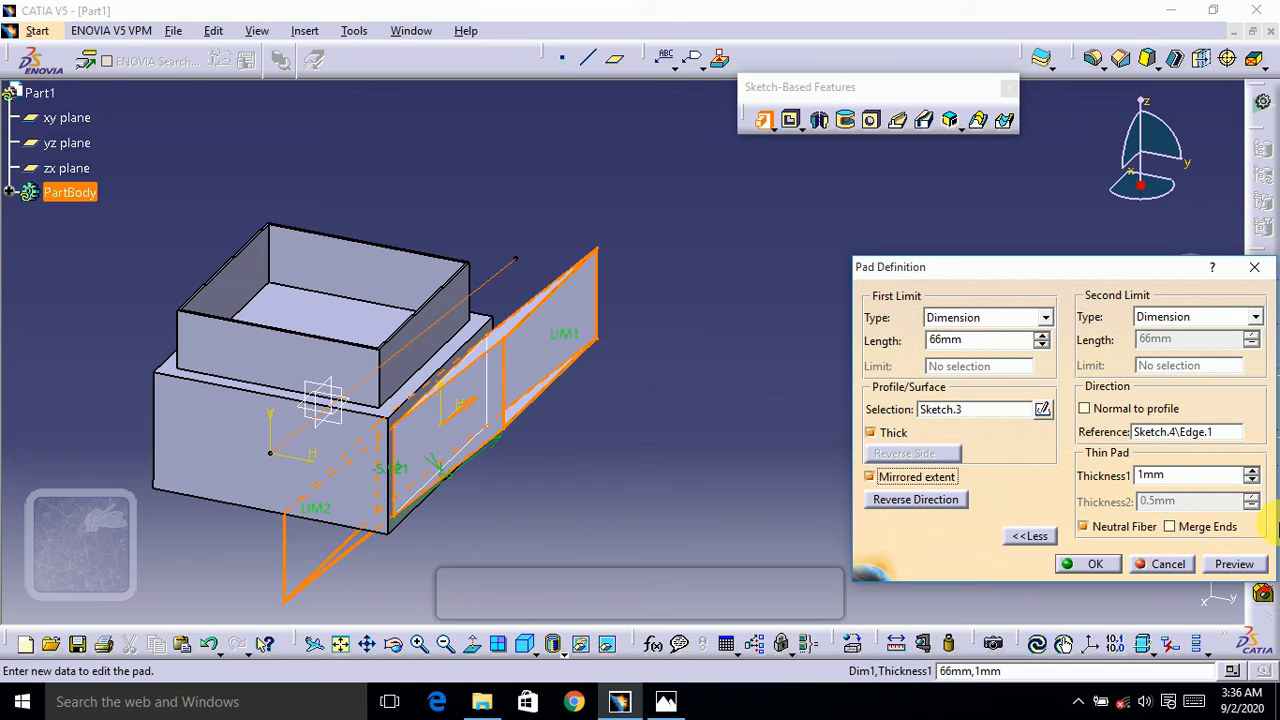
click(955, 480)
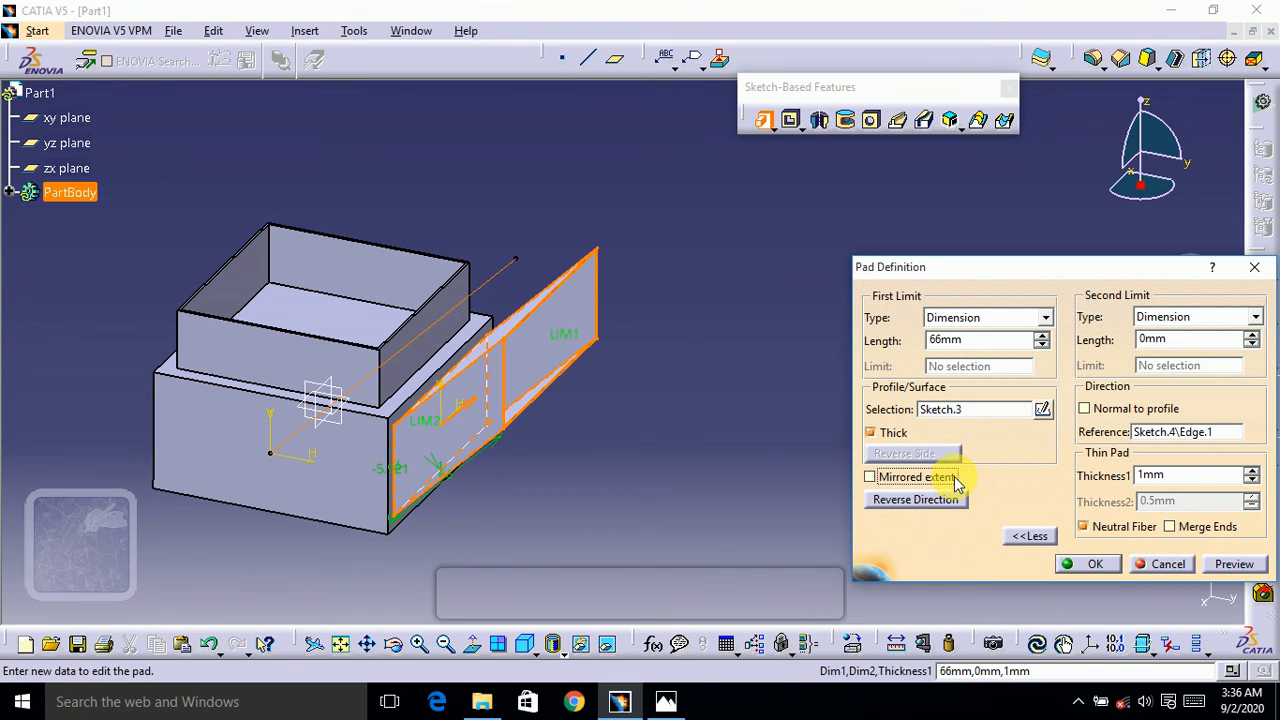
click(1096, 565)
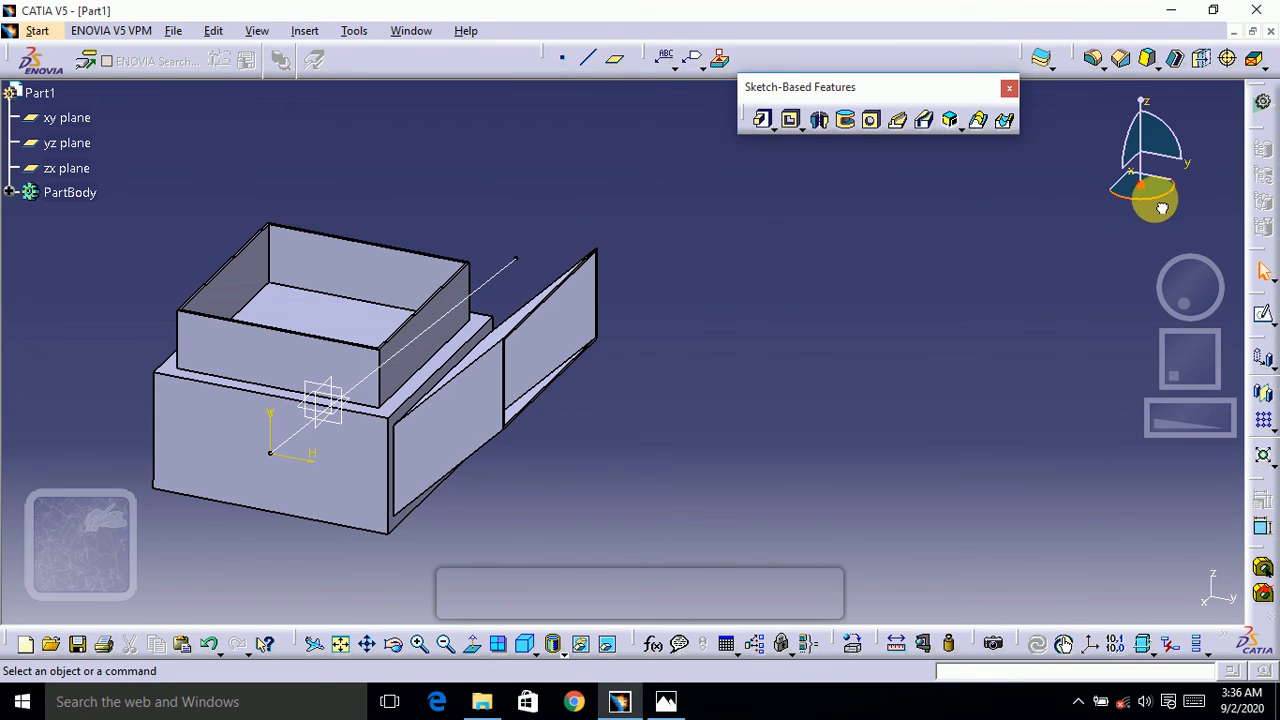
mouse_move(1151, 200)
mouse_down()
mouse_move(1131, 217)
mouse_move(1165, 211)
mouse_up()
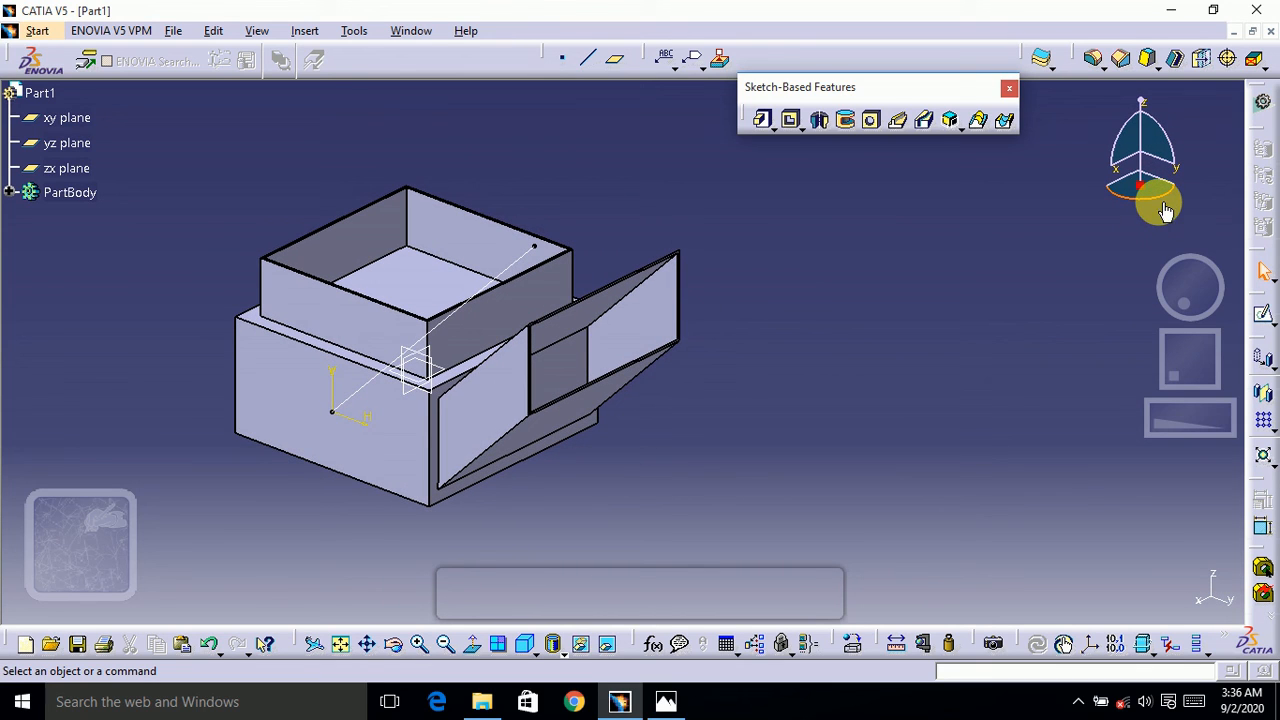